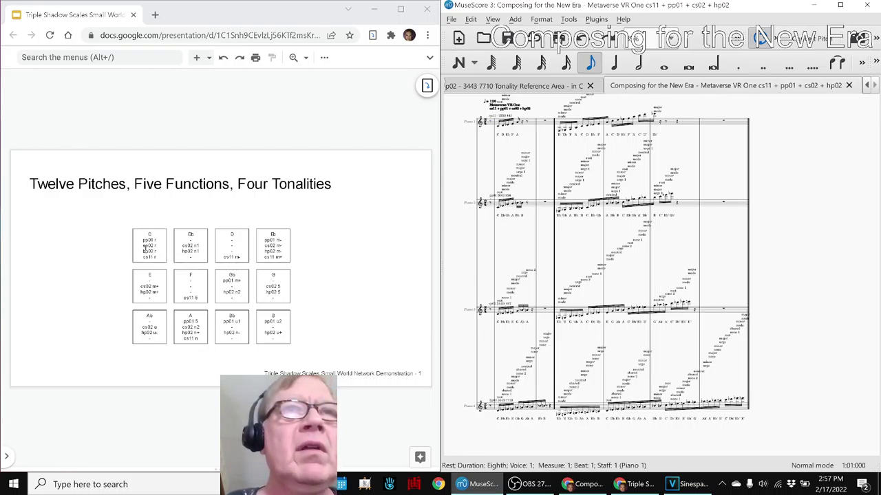
# Play the score from measure 2, then reset playback to the score's first note
pyautogui.click(145, 253)
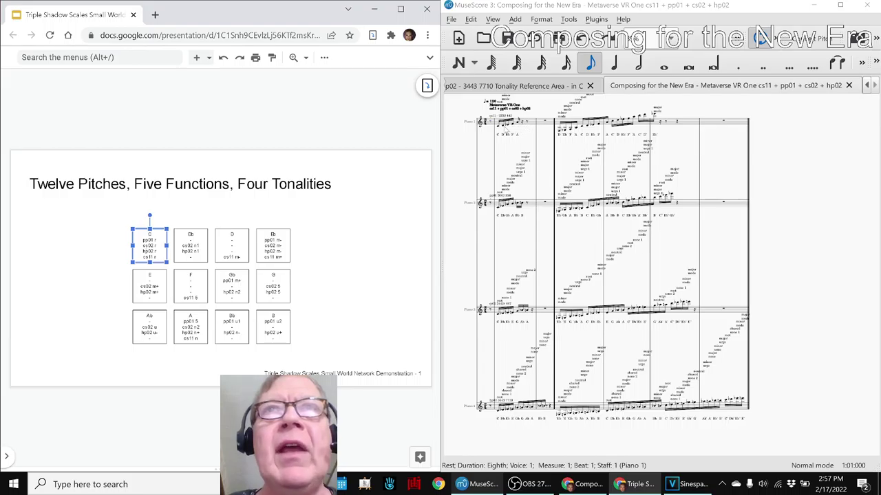
pyautogui.click(499, 132)
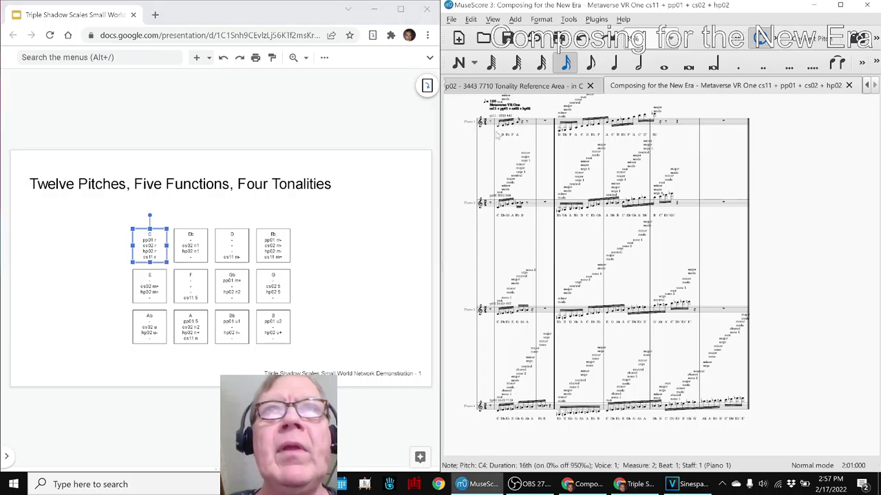
pyautogui.press('space')
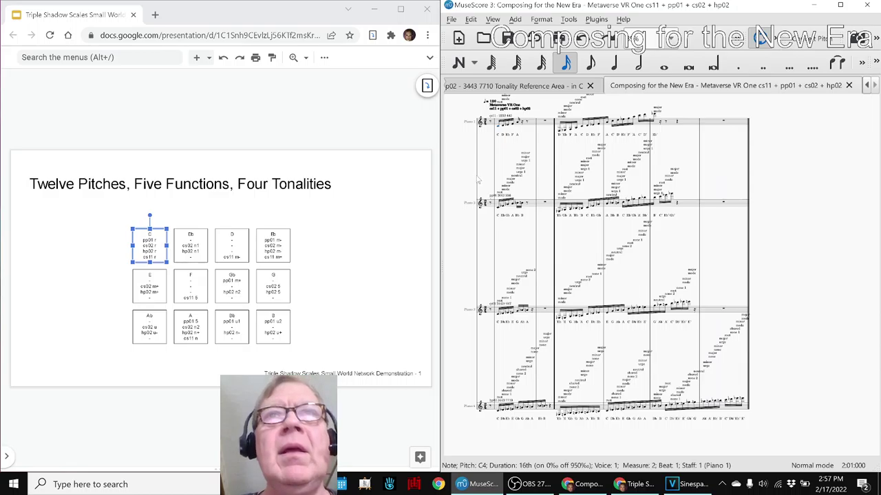
pyautogui.click(457, 179)
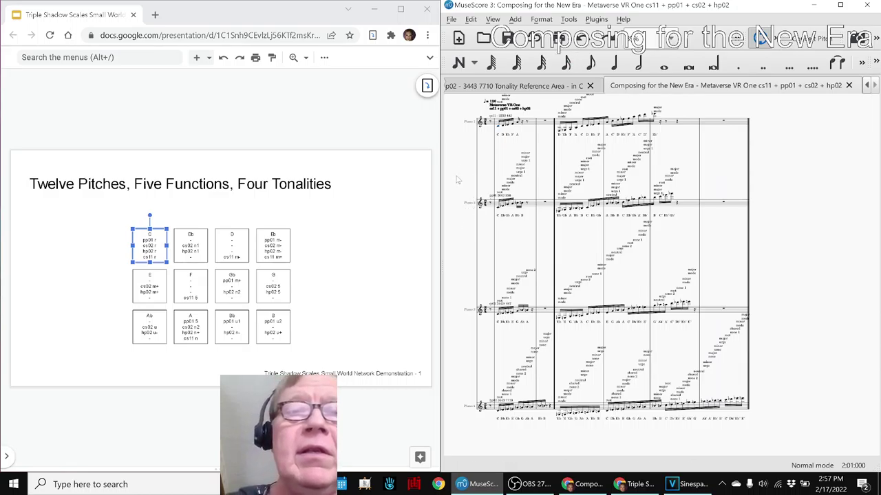
pyautogui.hotkey('ctrl', 'Home')
pyautogui.press('Escape')
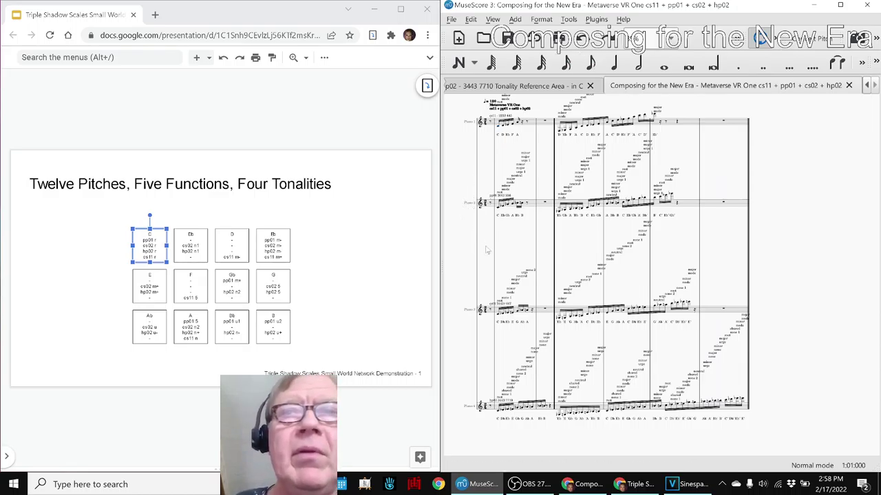
# Switch to the Napkin Diagram notes after glancing at the live stream's title details
pyautogui.click(598, 490)
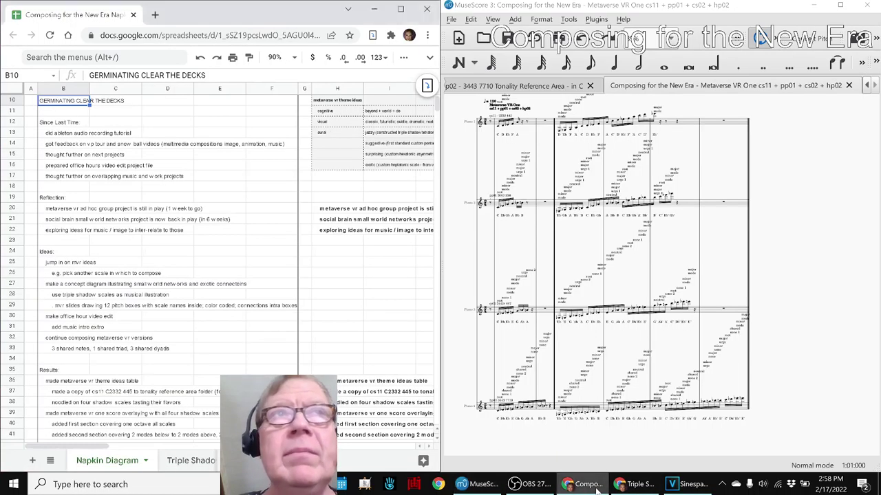
pyautogui.click(521, 485)
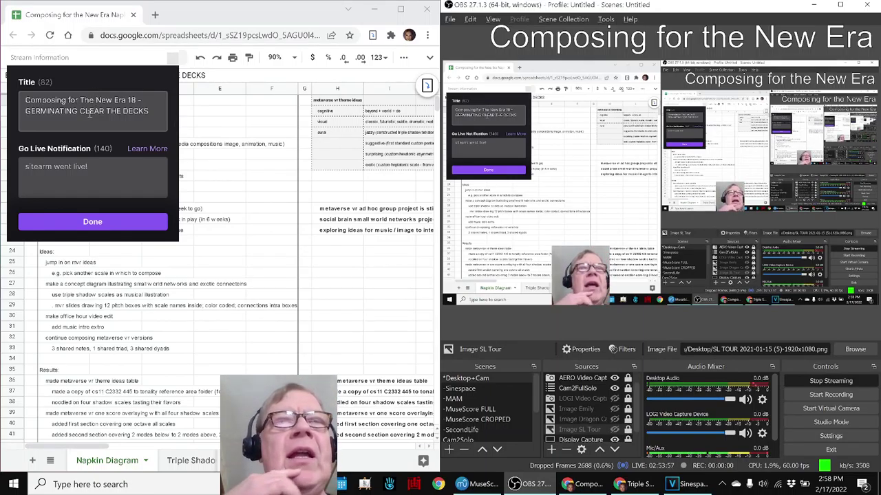
pyautogui.click(514, 484)
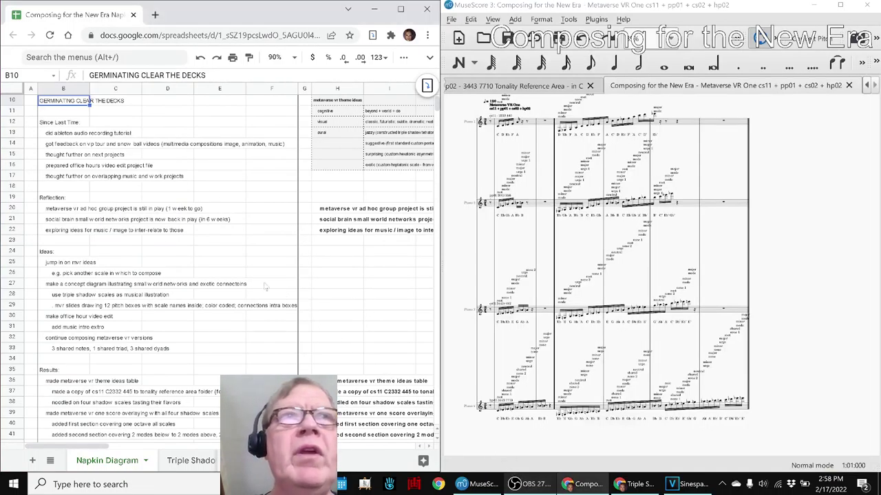
# Read the metaverse project status note in H20 and the social brain note in H21
pyautogui.click(323, 211)
pyautogui.press('Right')
pyautogui.press('Right')
pyautogui.press('Right')
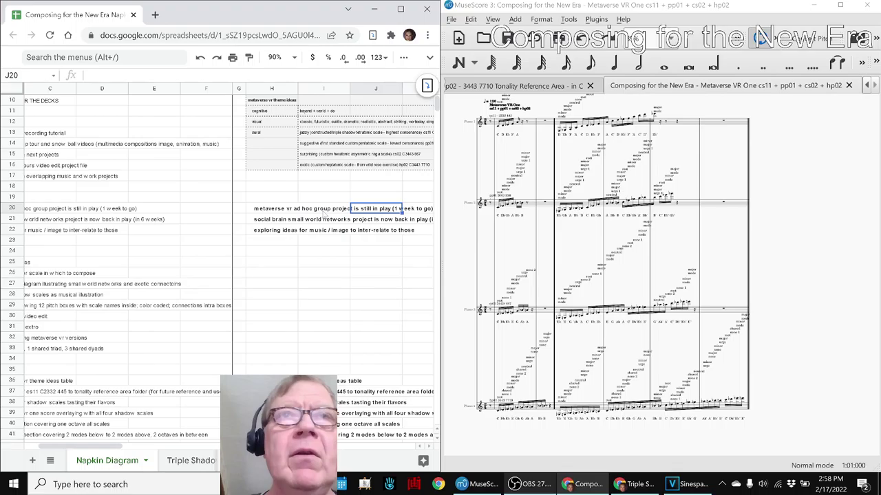
pyautogui.press('Left')
pyautogui.press('Left')
pyautogui.press('Left')
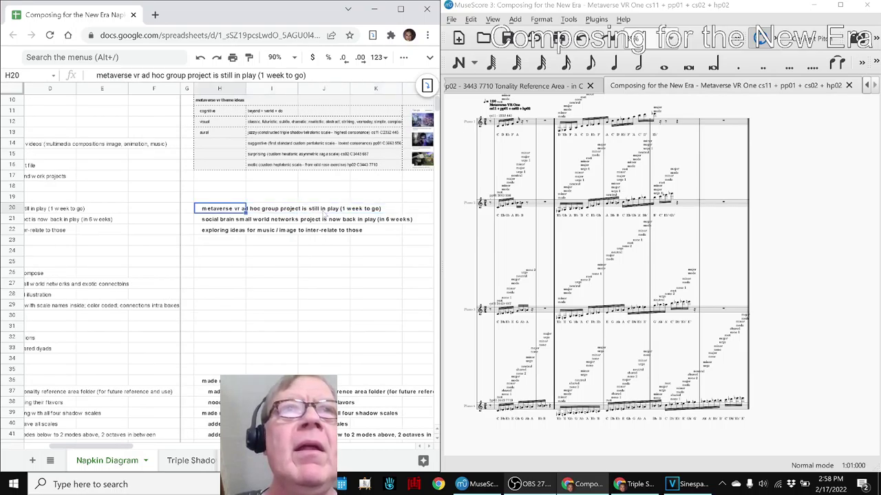
pyautogui.press('Down')
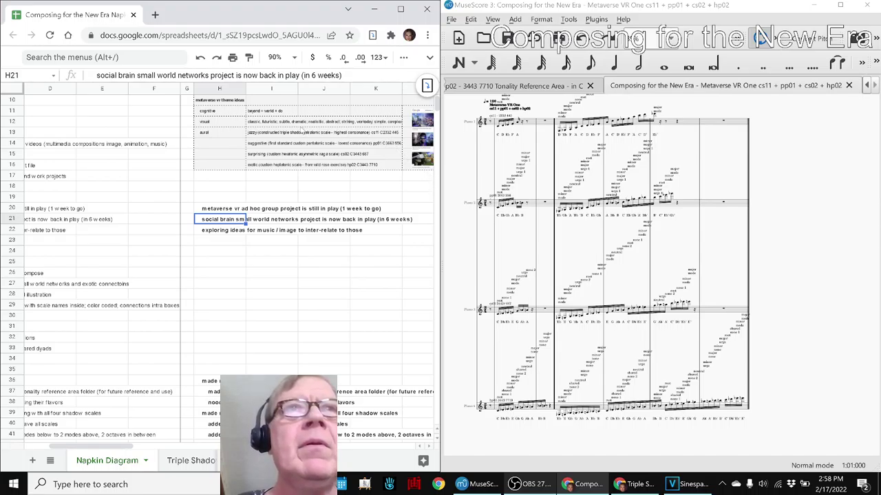
# Select the cognitive and visual theme entries in H11–H12 and reveal the theme images
pyautogui.click(216, 116)
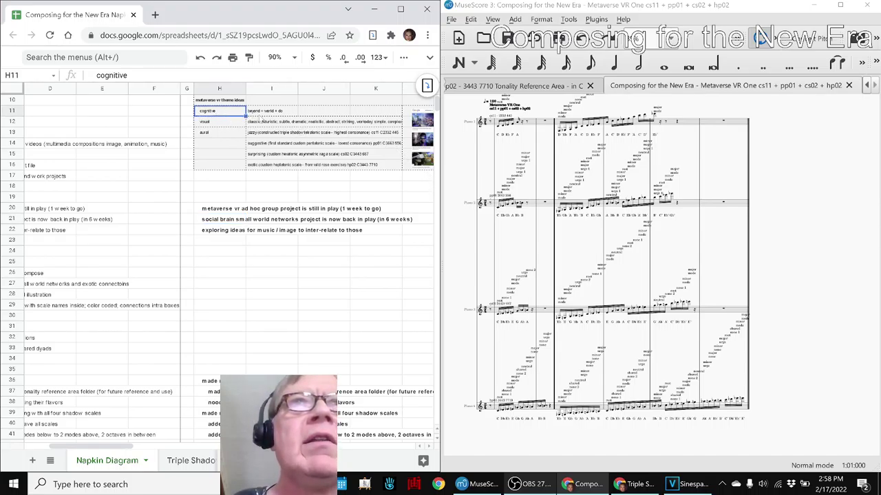
pyautogui.click(261, 117)
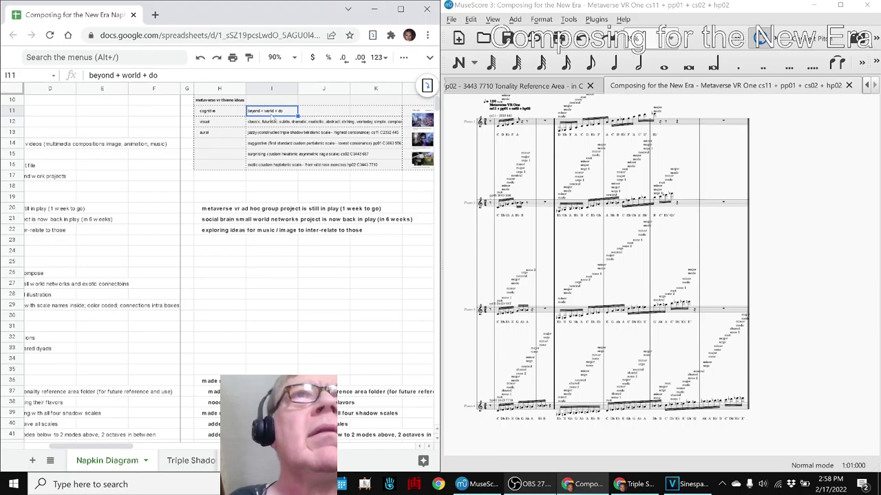
pyautogui.click(225, 124)
pyautogui.press('Right')
pyautogui.press('Right')
pyautogui.press('Right')
pyautogui.press('Right')
pyautogui.press('Right')
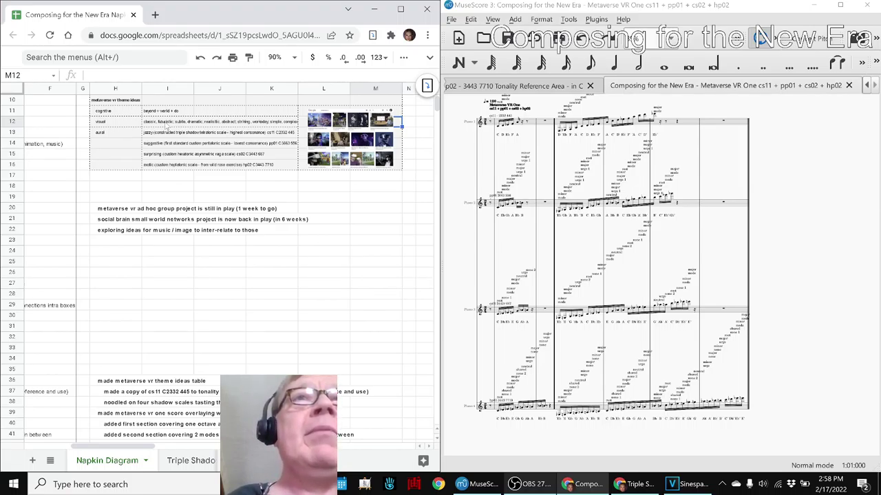
# Go through the jazzy, suggestive, surprising and exotic heptatonic scale descriptions in I13–I16
pyautogui.click(152, 136)
pyautogui.click(152, 143)
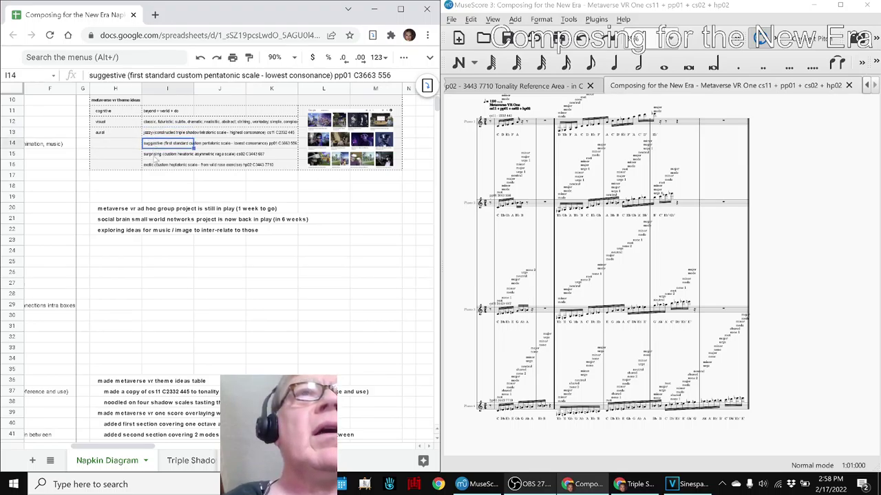
pyautogui.click(154, 156)
pyautogui.click(155, 166)
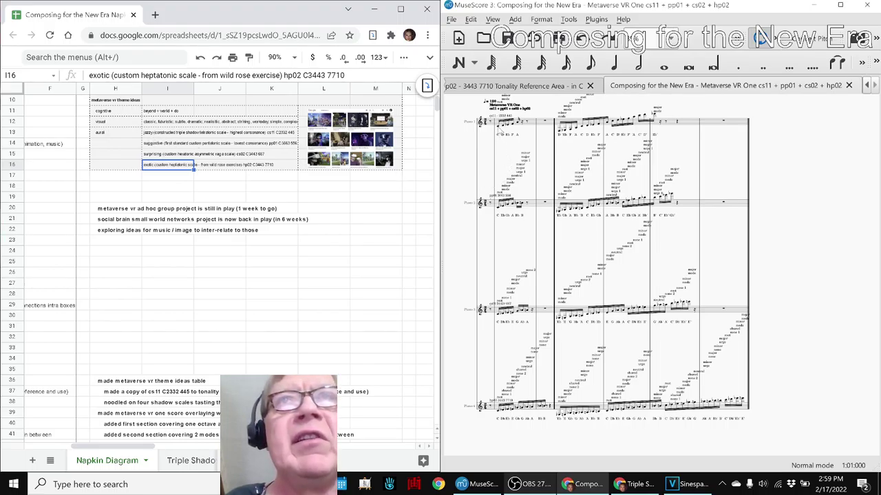
# Play the score from a note in measure 2, then stop it
pyautogui.click(563, 127)
pyautogui.press('space')
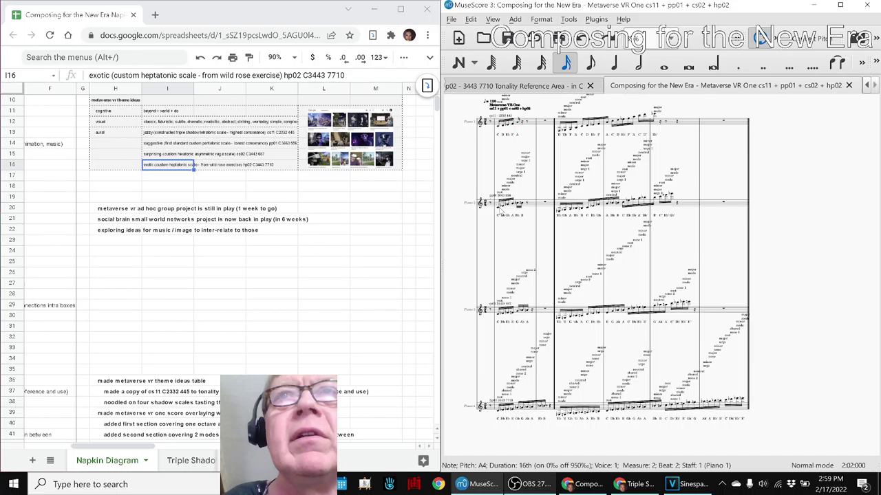
pyautogui.press('space')
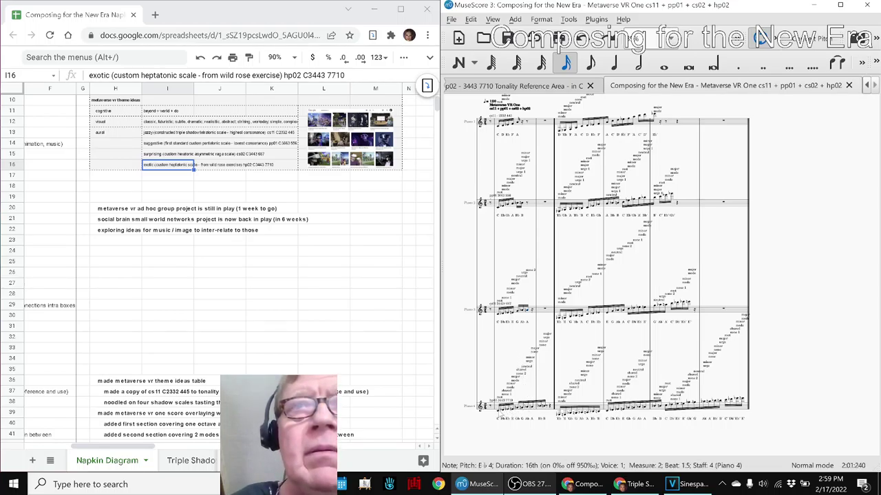
# Scroll the notes down to Results and move the MuseScore window to the left half
pyautogui.click(297, 230)
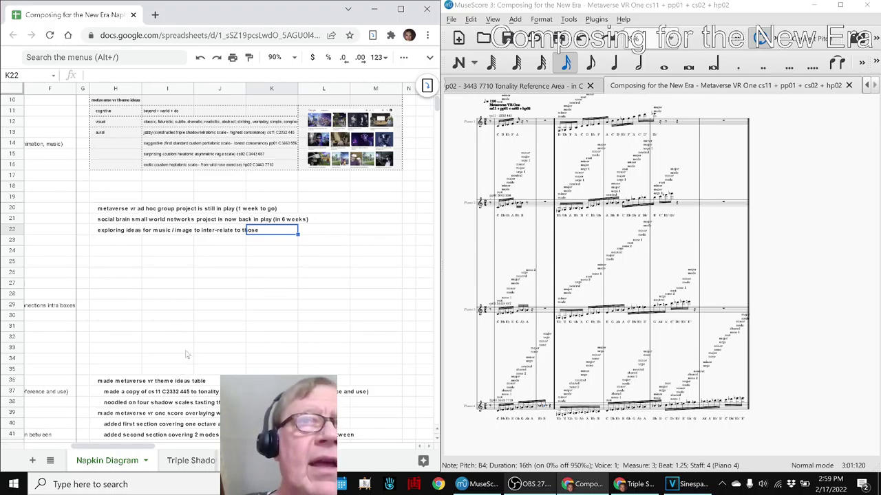
pyautogui.scroll(-1, 185, 354)
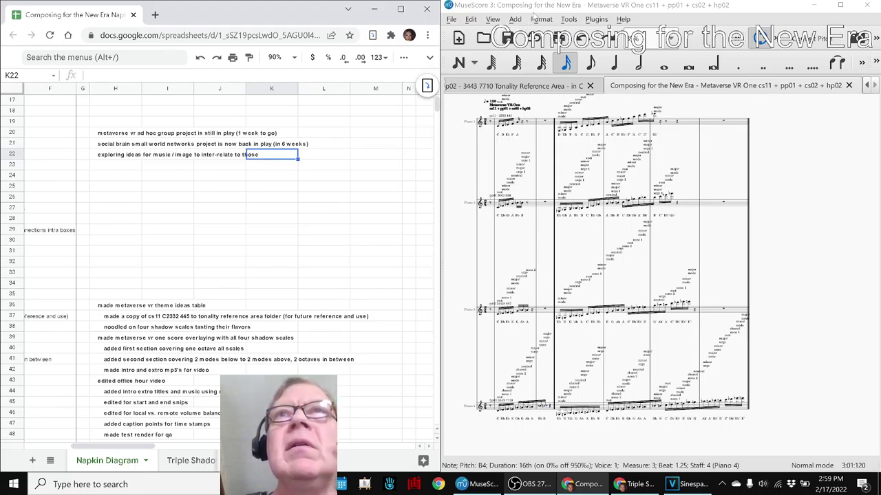
pyautogui.moveTo(535, 7); pyautogui.dragTo(1, 9)
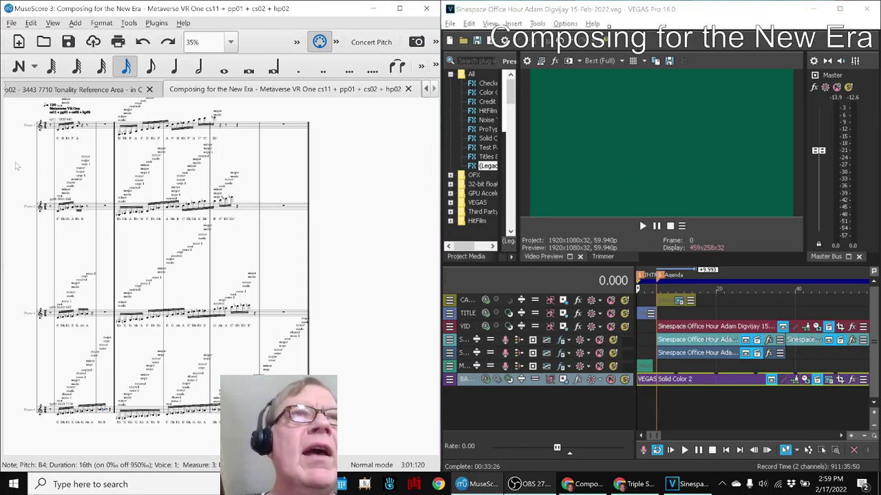
# Reset the score to its beginning, play it briefly and stop
pyautogui.click(17, 165)
pyautogui.hotkey('ctrl', 'Home')
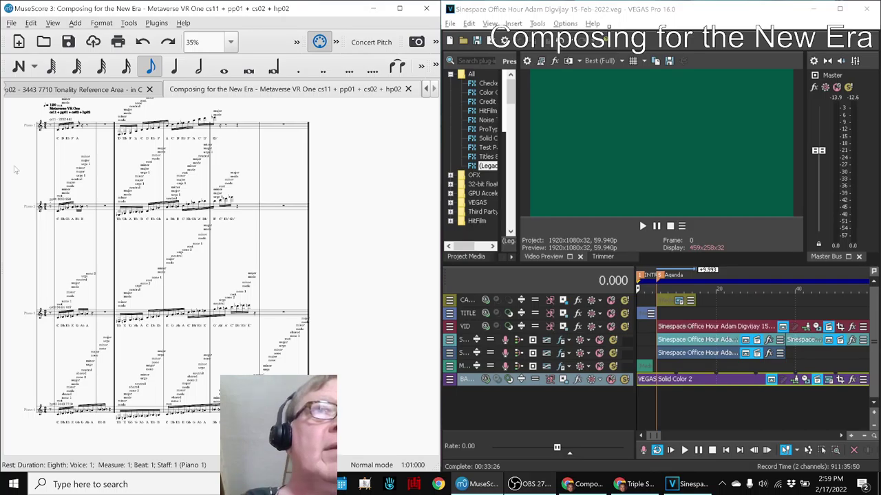
pyautogui.press('Escape')
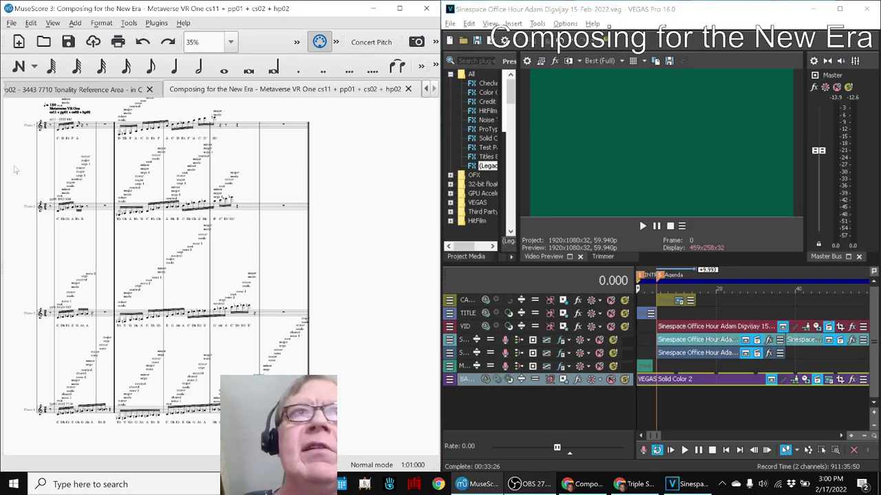
pyautogui.press('space')
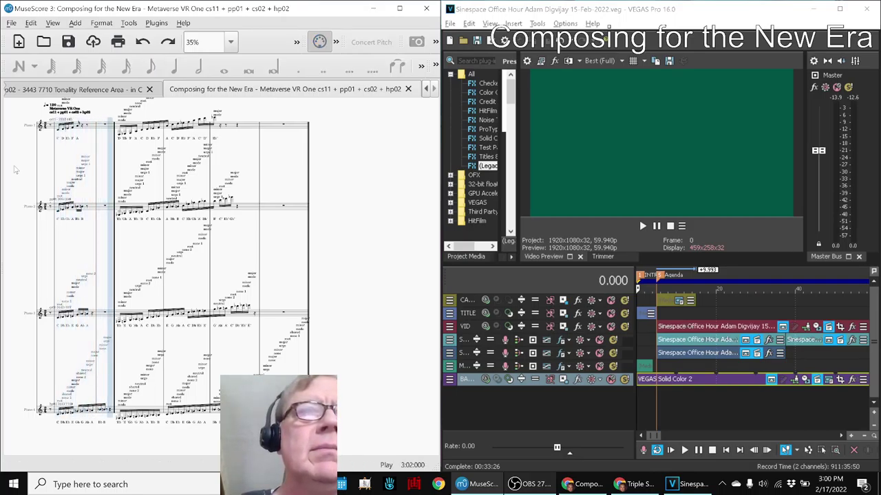
pyautogui.press('space')
# Put the VEGAS timeline on the EXTRO marker, then play the score from measure 4
pyautogui.click(637, 272)
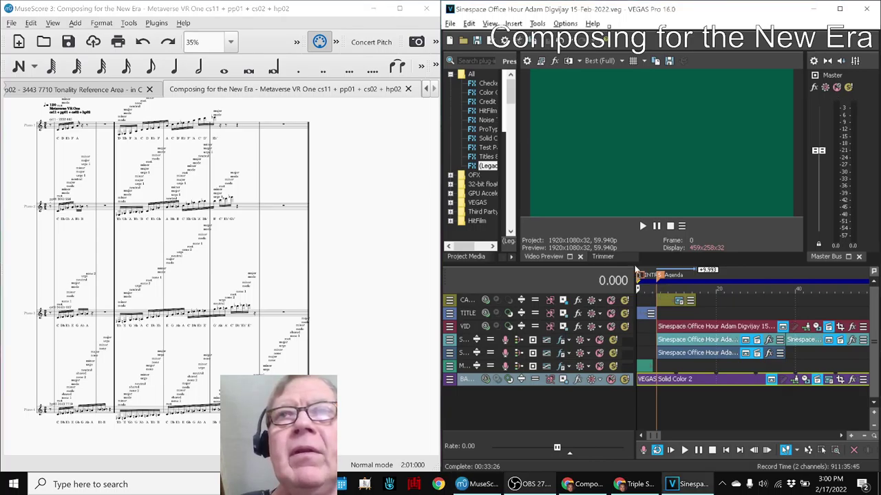
pyautogui.press('space')
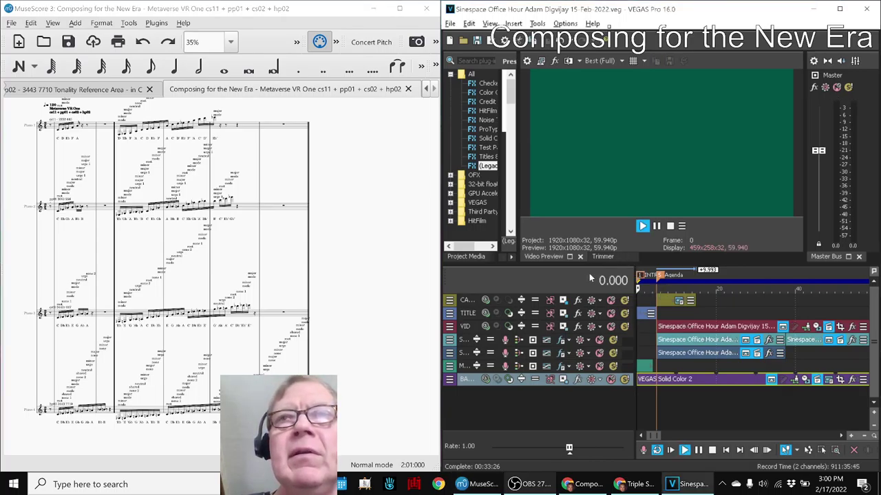
pyautogui.press('space')
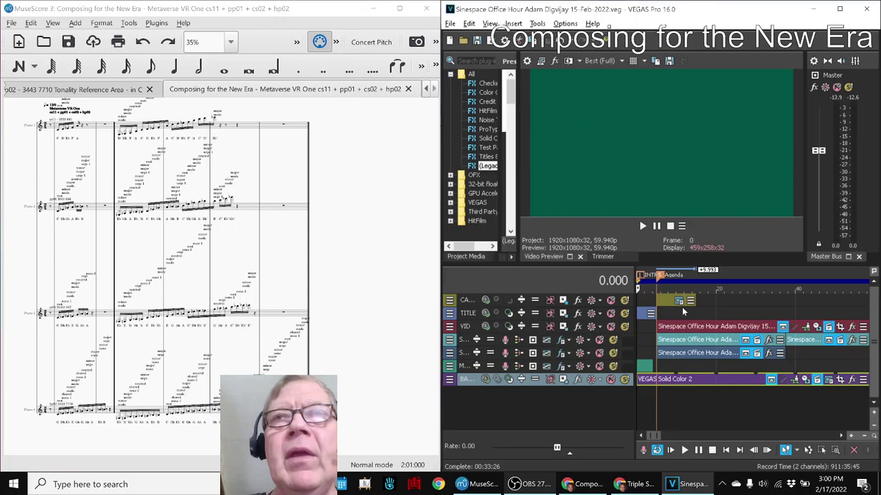
pyautogui.scroll(-5, 806, 335)
pyautogui.scroll(-2, 806, 336)
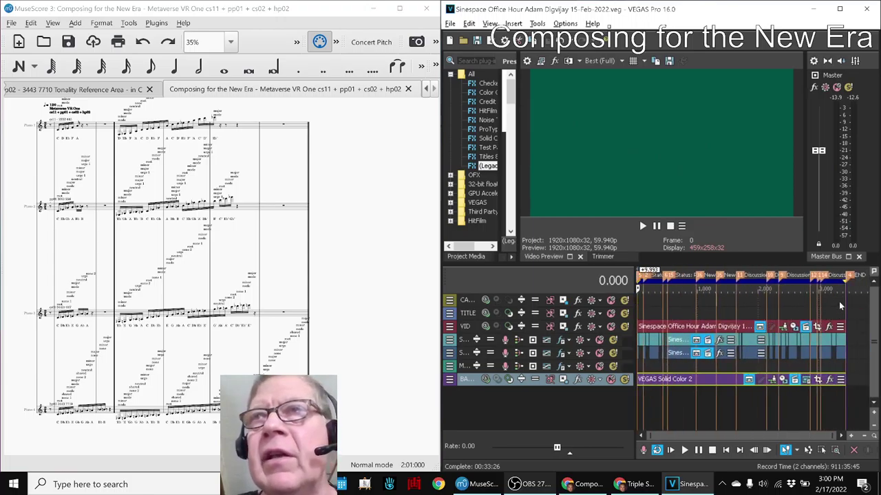
pyautogui.click(850, 275)
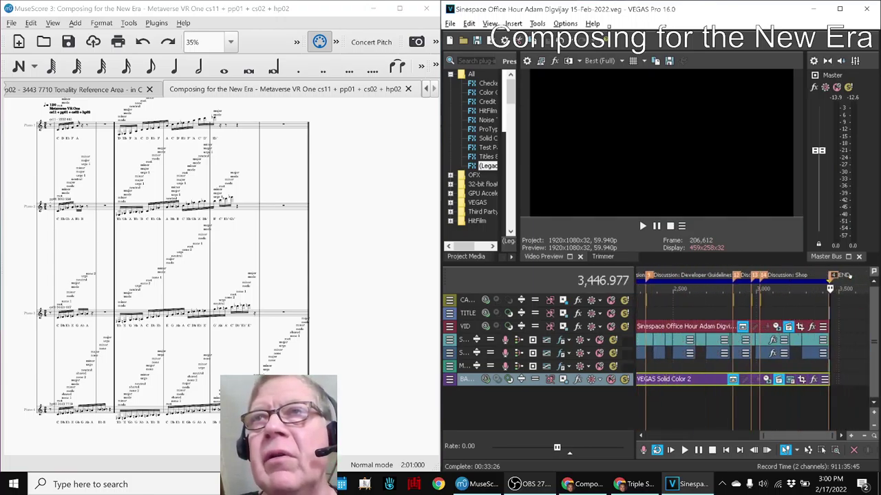
pyautogui.scroll(5, 848, 277)
pyautogui.scroll(3, 848, 277)
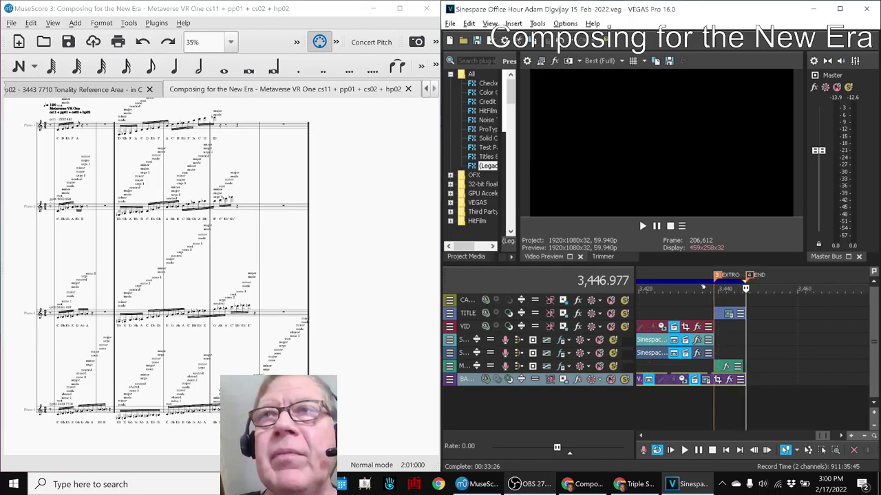
pyautogui.click(715, 275)
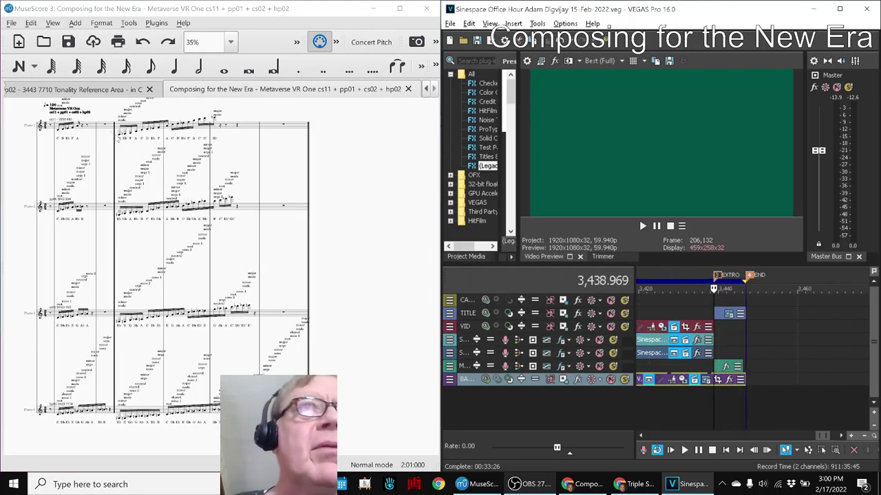
pyautogui.click(120, 140)
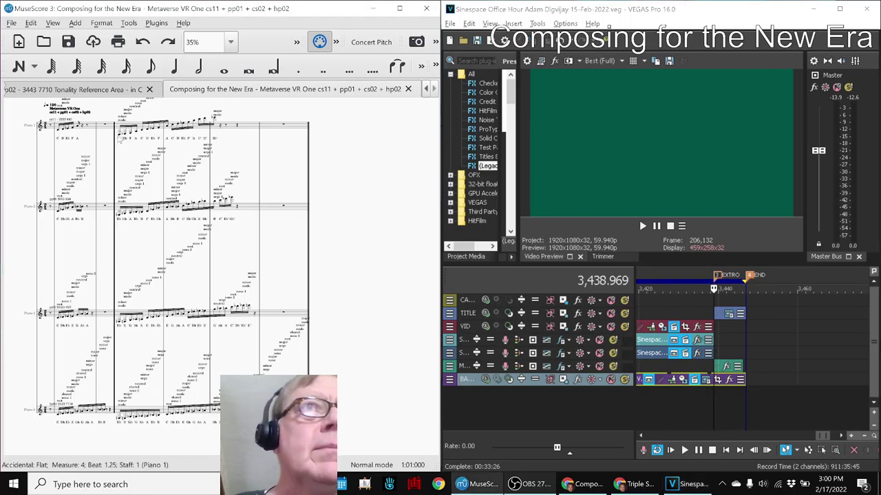
pyautogui.press('space')
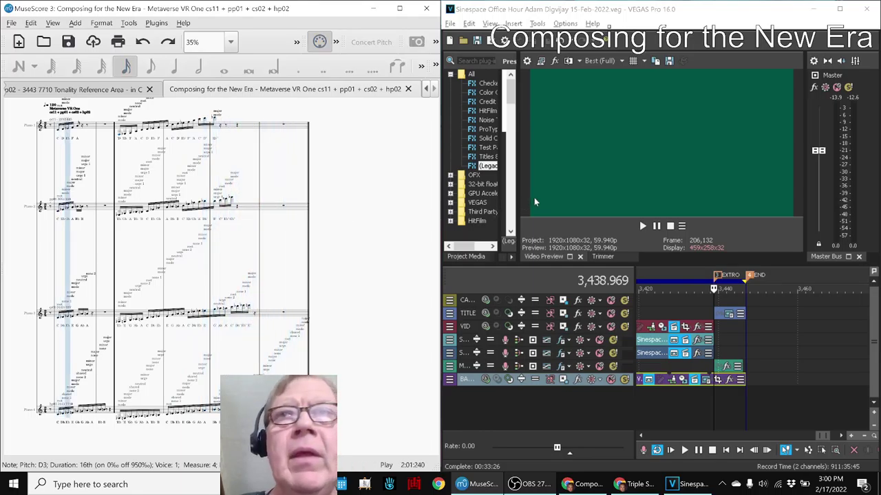
# Stop the score, preview the video from the EXTRO marker, then jump to END
pyautogui.press('space')
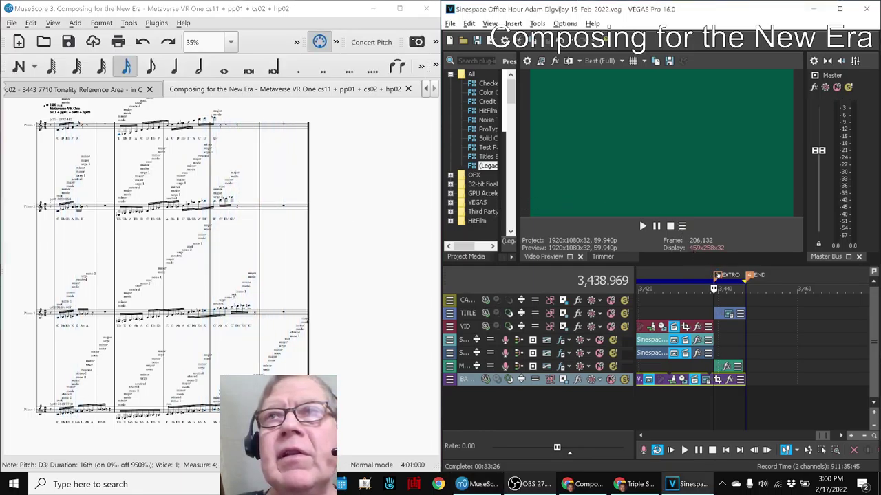
pyautogui.press('space')
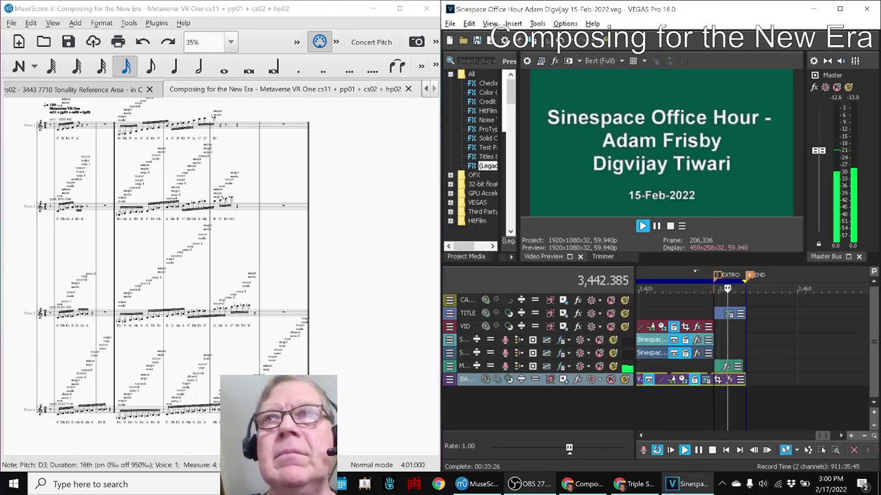
pyautogui.press('space')
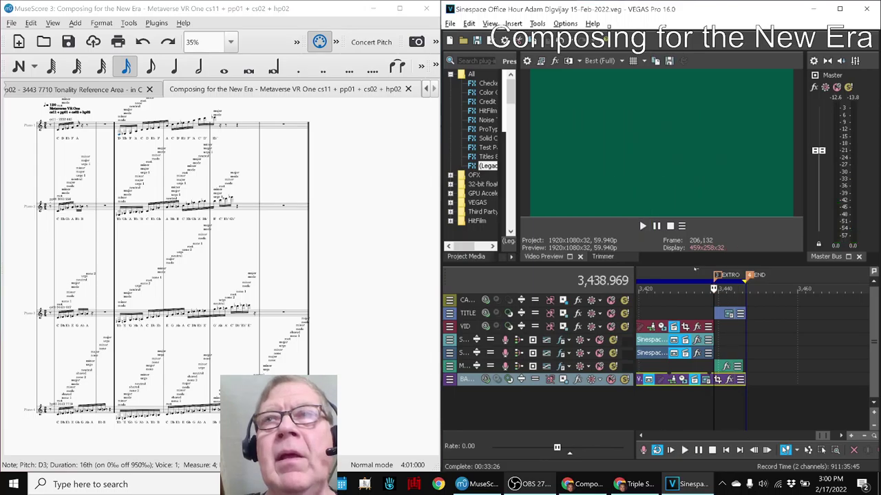
pyautogui.click(749, 277)
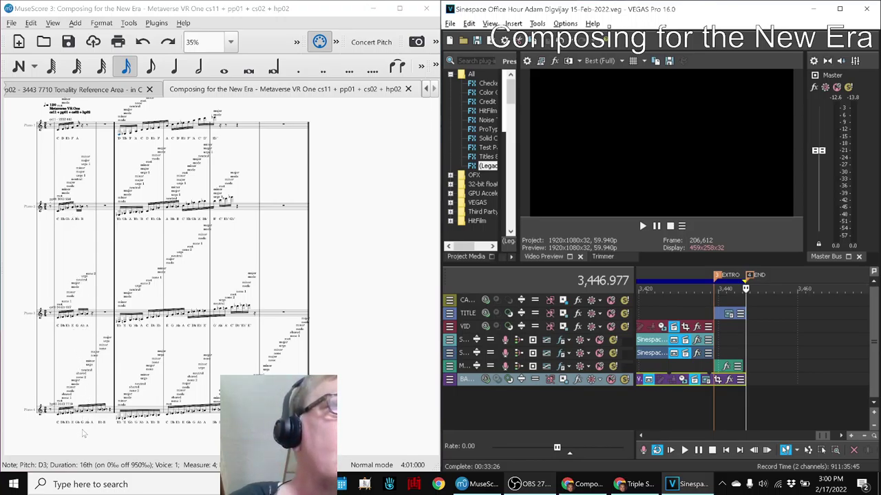
# Deselect the score, minimize MuseScore and maximize the VEGAS Pro window
pyautogui.click(82, 433)
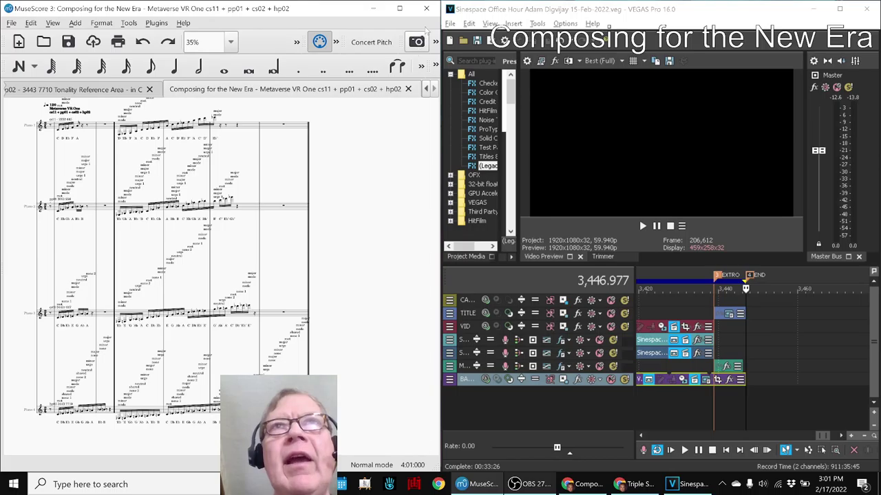
pyautogui.click(372, 10)
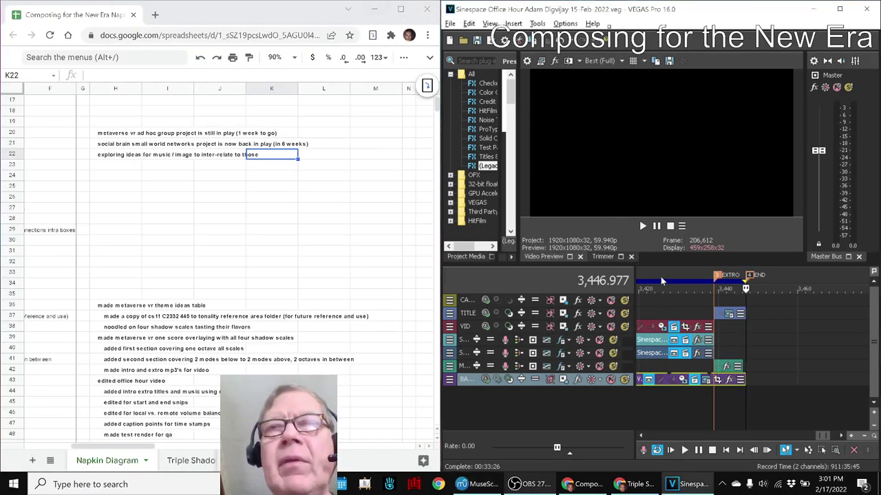
pyautogui.click(840, 9)
# Rewind the VEGAS timeline to the start, zoom out to review it, then minimize it
pyautogui.hotkey('ctrl', 'Home')
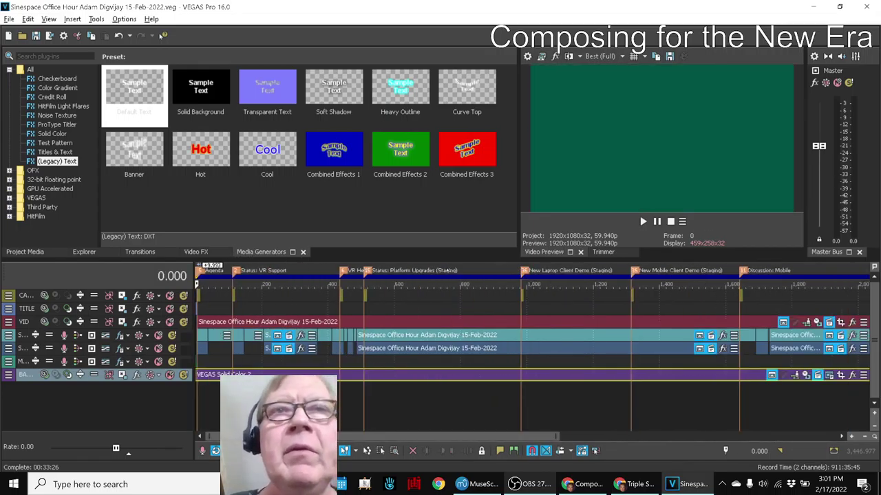
pyautogui.scroll(-3, 448, 271)
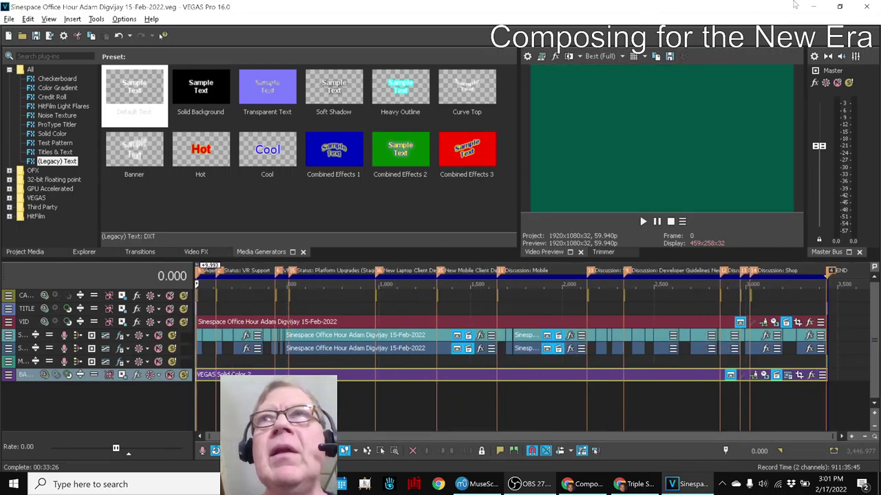
pyautogui.click(817, 8)
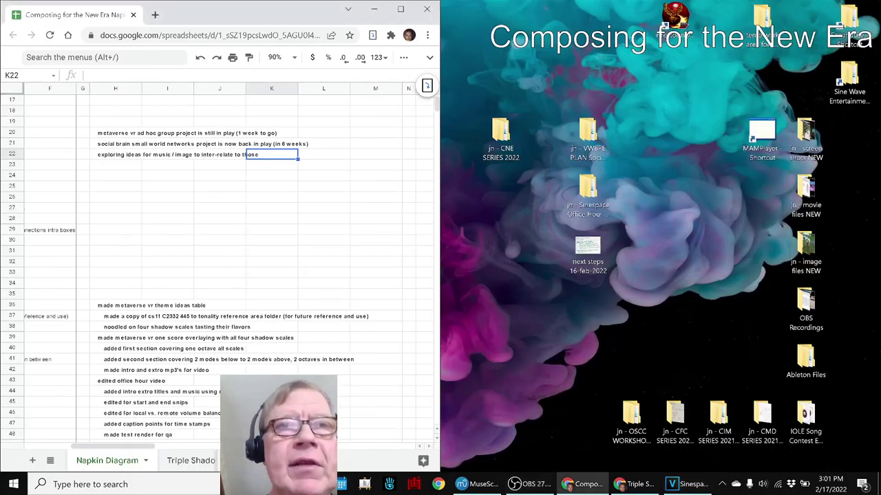
# Bring up the Twelve Pitches slide and move the score window to the right side
pyautogui.click(630, 485)
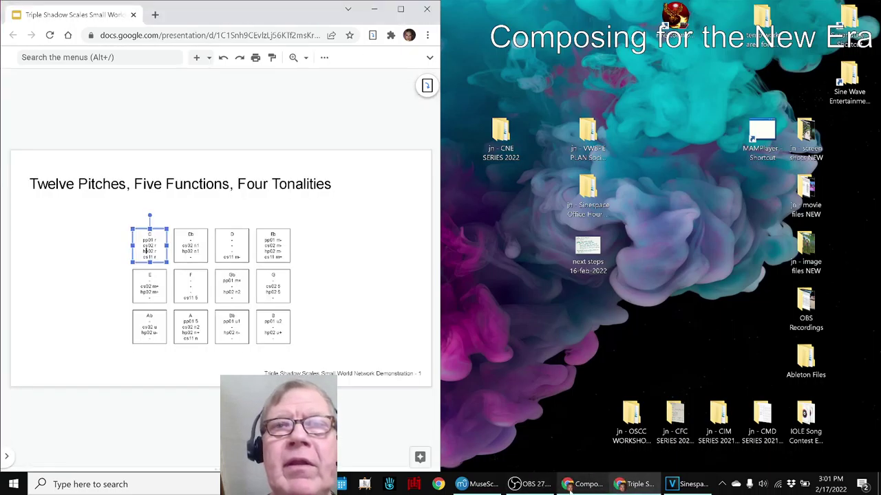
pyautogui.click(492, 486)
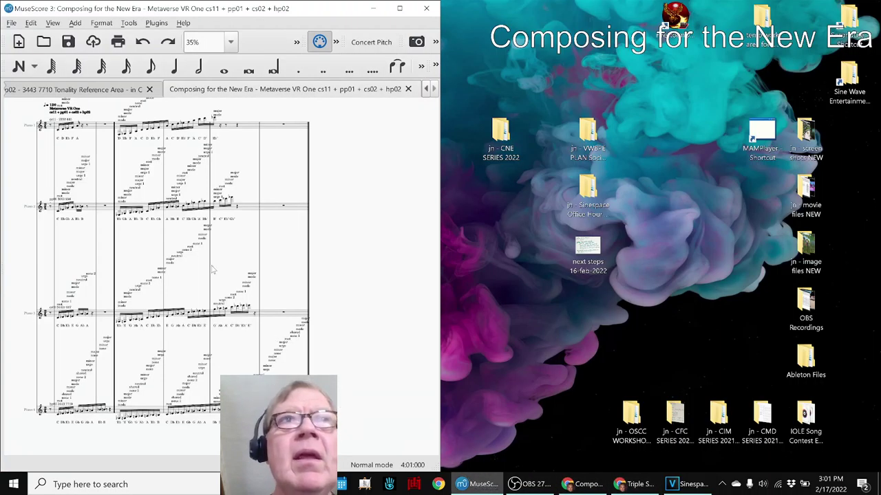
pyautogui.moveTo(91, 12); pyautogui.dragTo(880, 98)
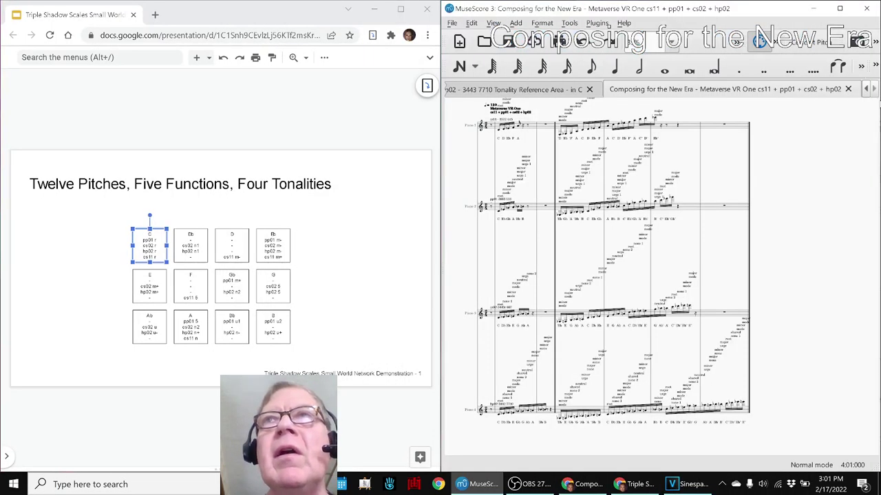
pyautogui.click(71, 257)
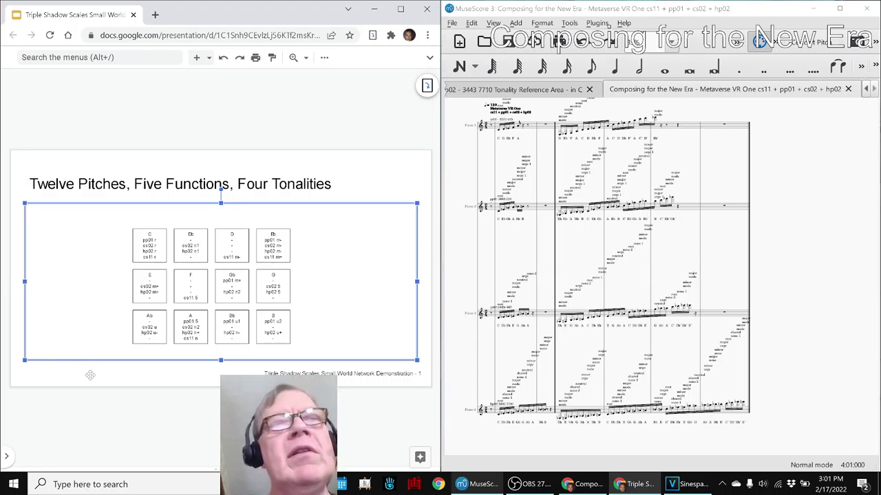
pyautogui.click(152, 257)
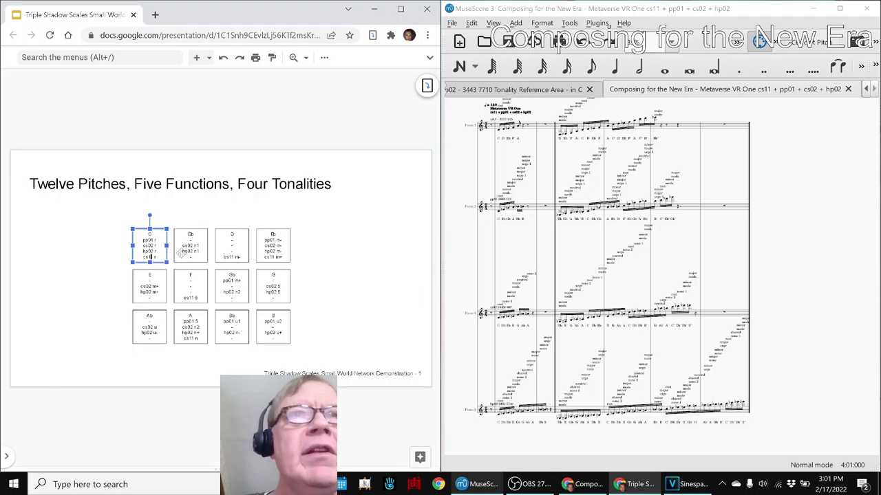
pyautogui.click(182, 254)
pyautogui.click(221, 252)
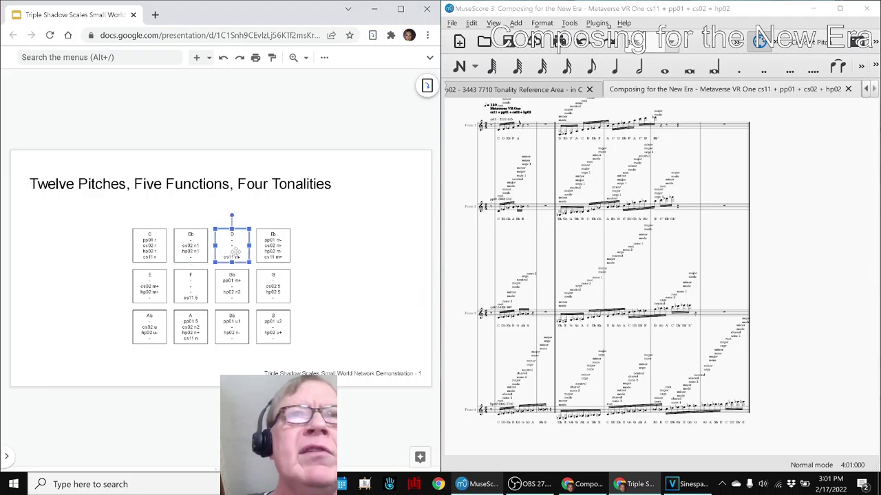
pyautogui.click(282, 253)
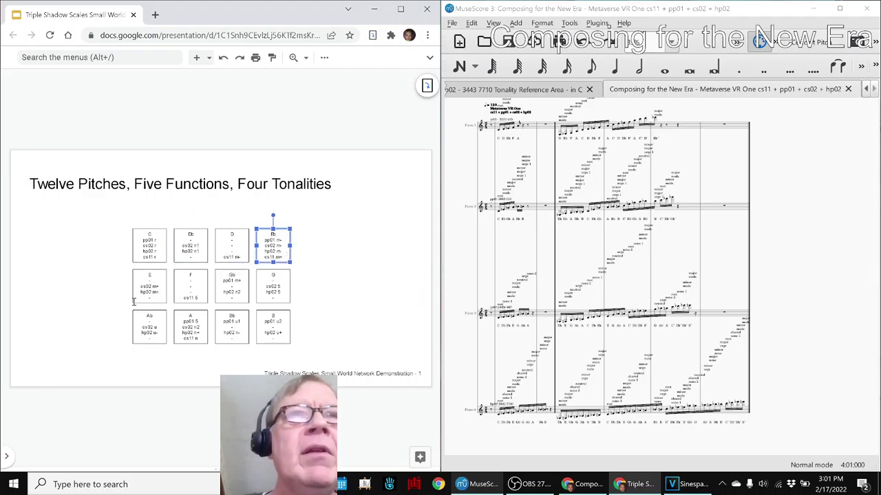
pyautogui.click(82, 305)
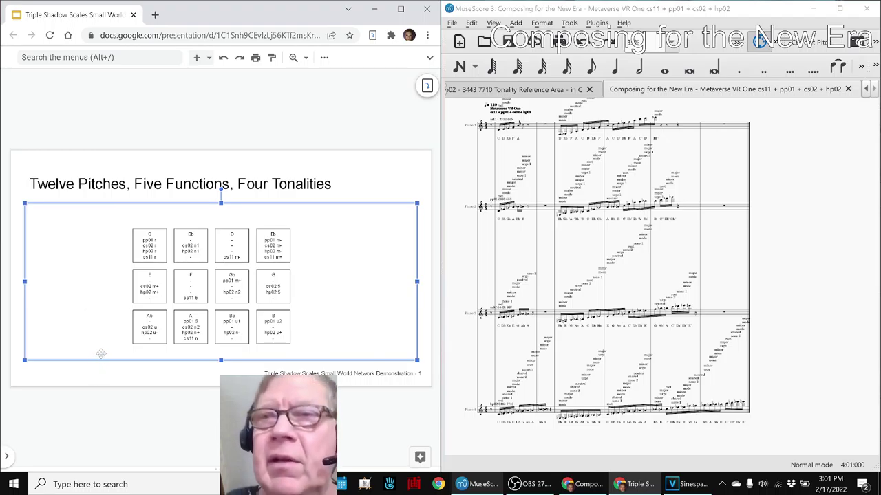
pyautogui.press('pagedown')
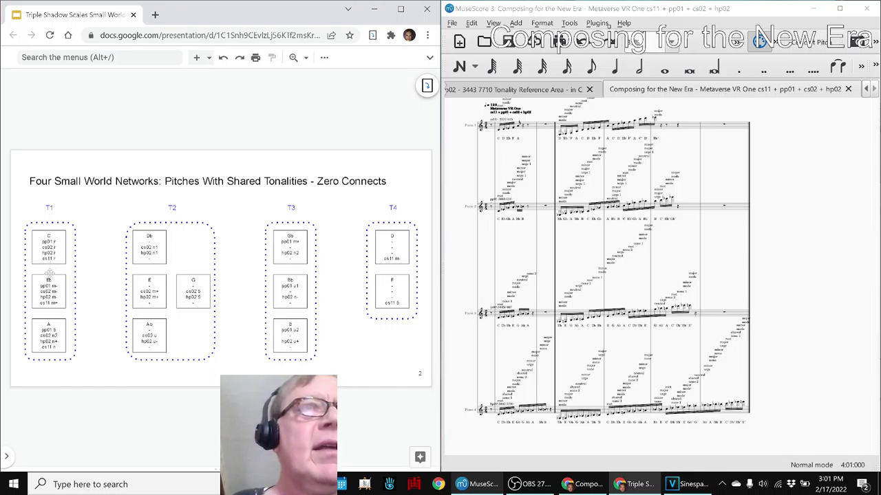
# Select the A, Eb and C boxes in the slide's T1 group
pyautogui.click(60, 336)
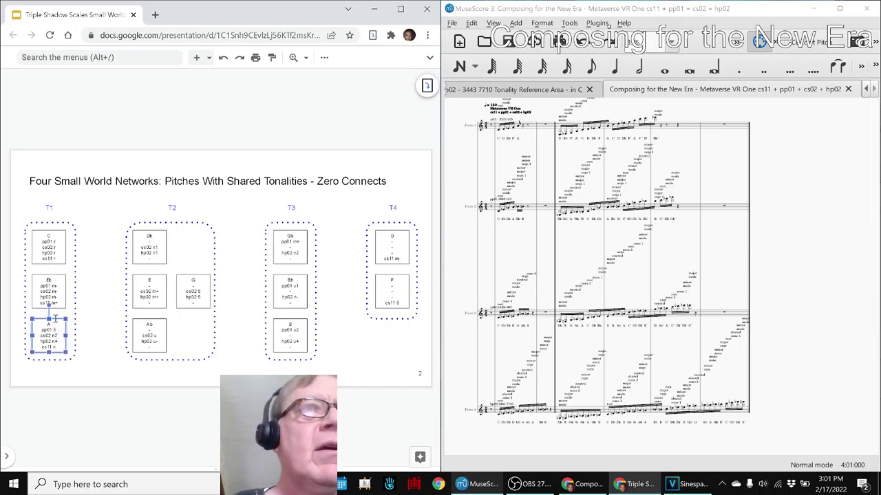
pyautogui.keyDown('shift'); pyautogui.click(50, 289); pyautogui.keyUp('shift')
pyautogui.keyDown('shift'); pyautogui.click(60, 252); pyautogui.keyUp('shift')
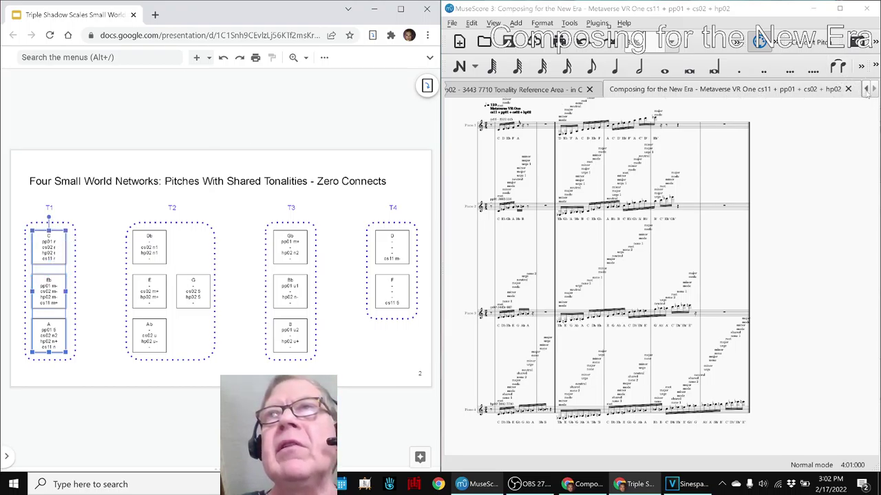
# Flip through the cs11, pp01 and cs02 scores to hp02, then clear the T1 selection
pyautogui.click(865, 89)
pyautogui.click(865, 89)
pyautogui.click(865, 88)
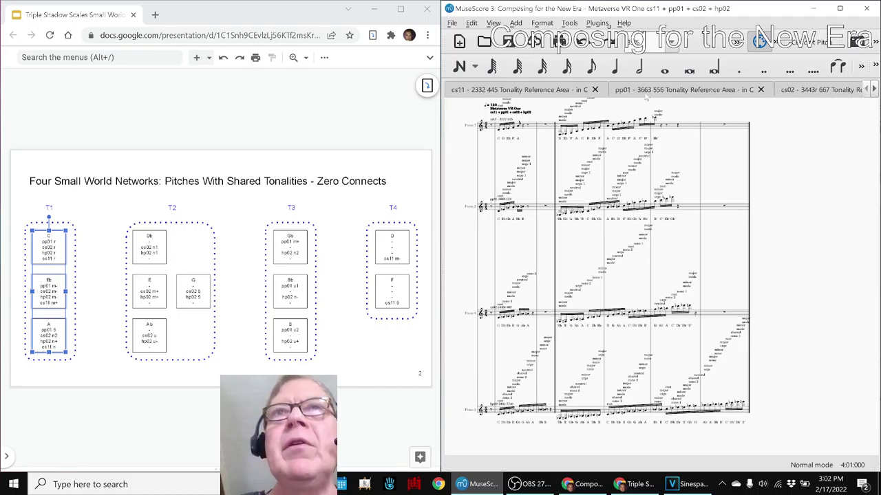
pyautogui.click(559, 90)
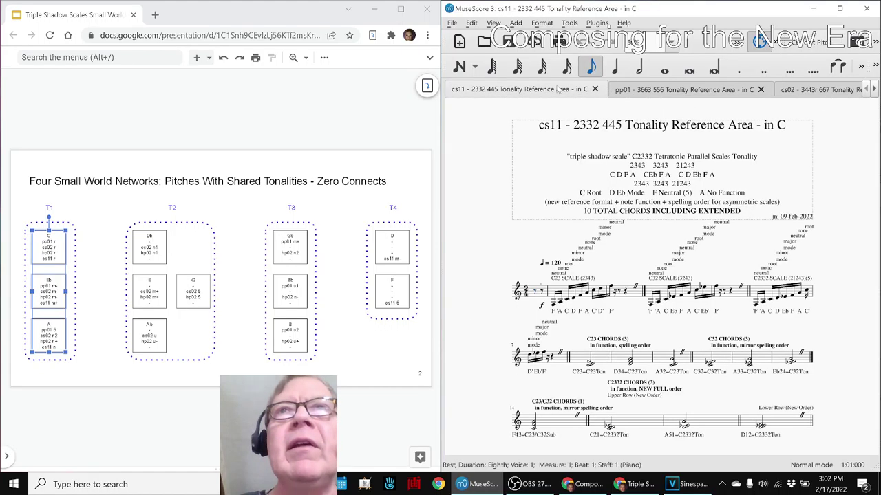
pyautogui.click(633, 91)
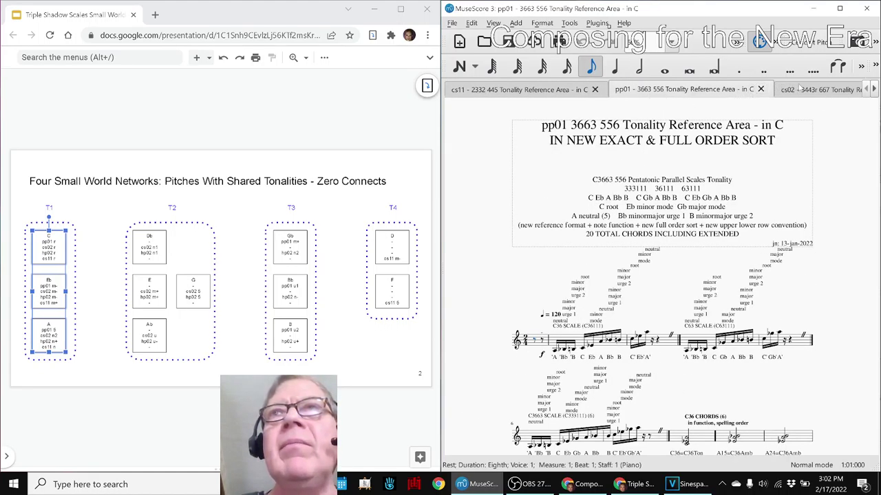
pyautogui.click(800, 89)
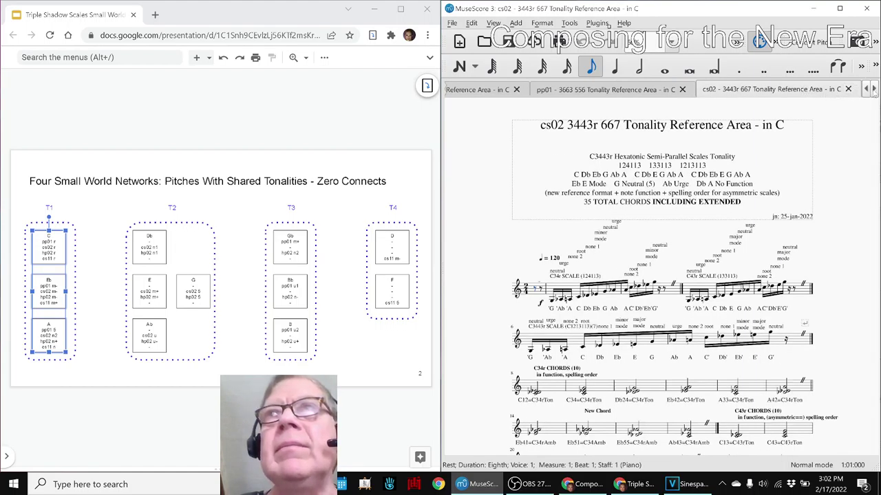
pyautogui.click(874, 90)
pyautogui.click(806, 90)
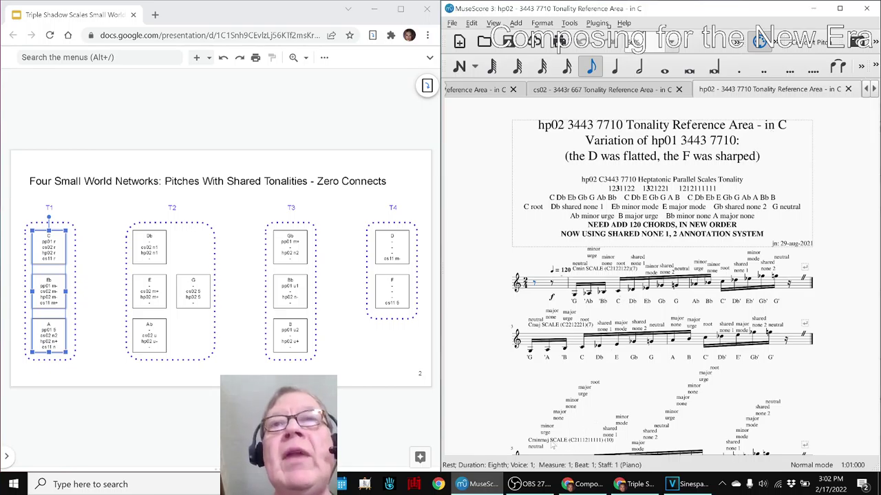
pyautogui.click(92, 266)
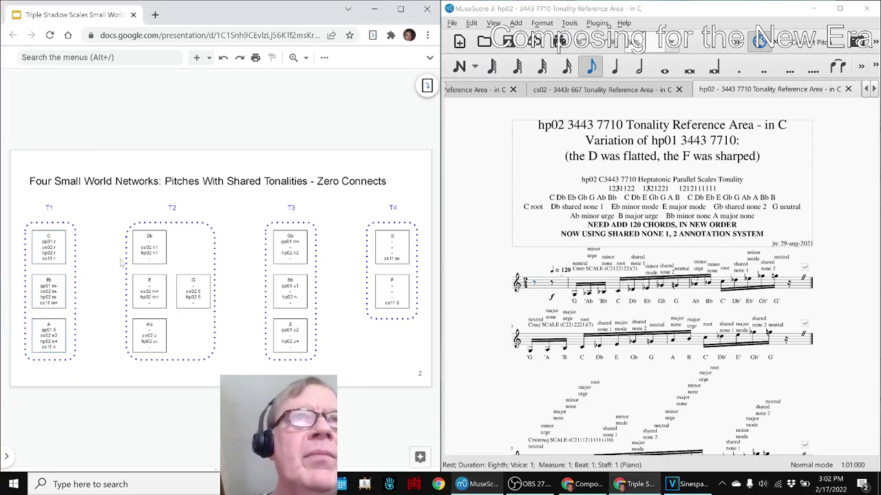
# Select the Db, E, Ab and G boxes in T2 and compare the pp01, cs02 and hp02 scores
pyautogui.click(141, 256)
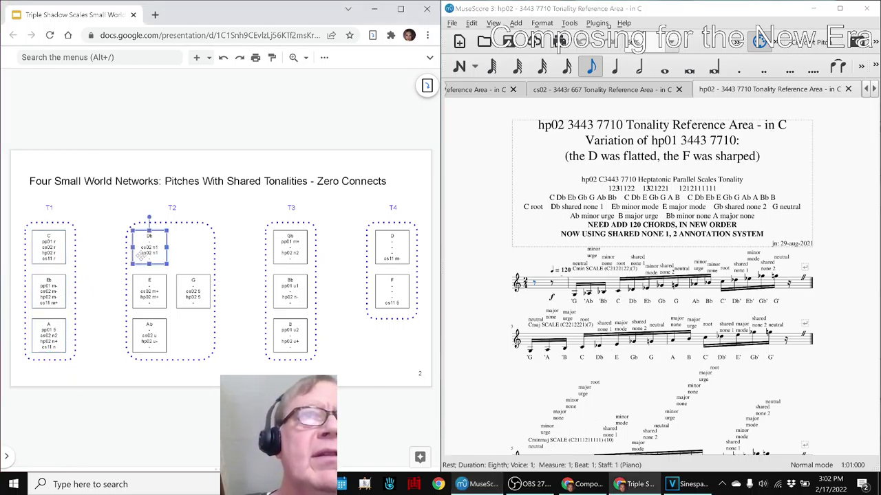
pyautogui.keyDown('shift'); pyautogui.click(151, 303); pyautogui.keyUp('shift')
pyautogui.keyDown('shift'); pyautogui.click(151, 340); pyautogui.keyUp('shift')
pyautogui.keyDown('shift'); pyautogui.click(189, 292); pyautogui.keyUp('shift')
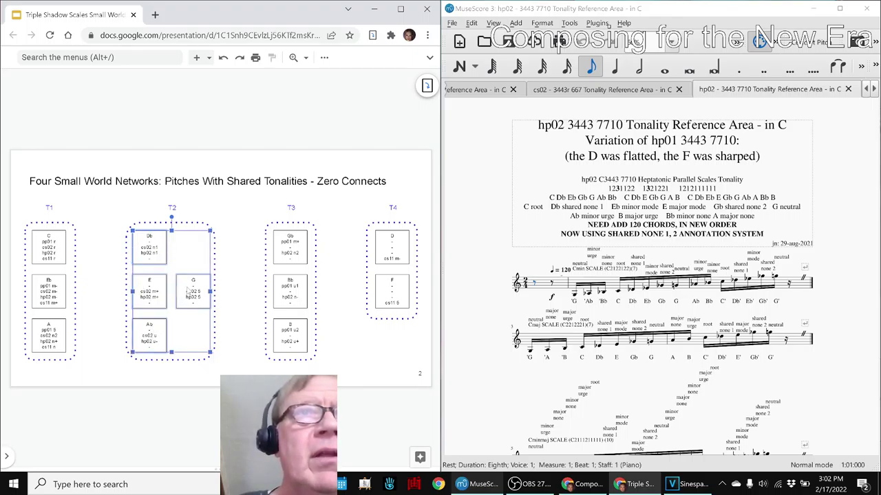
pyautogui.click(485, 90)
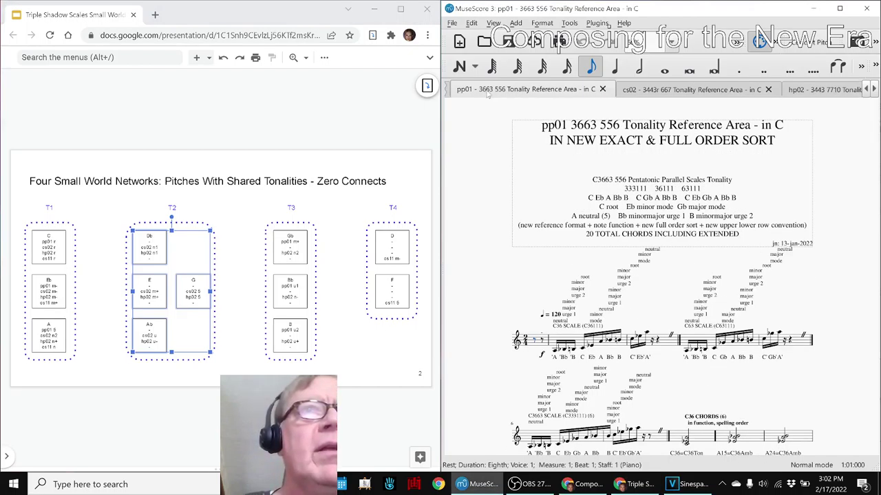
pyautogui.click(630, 92)
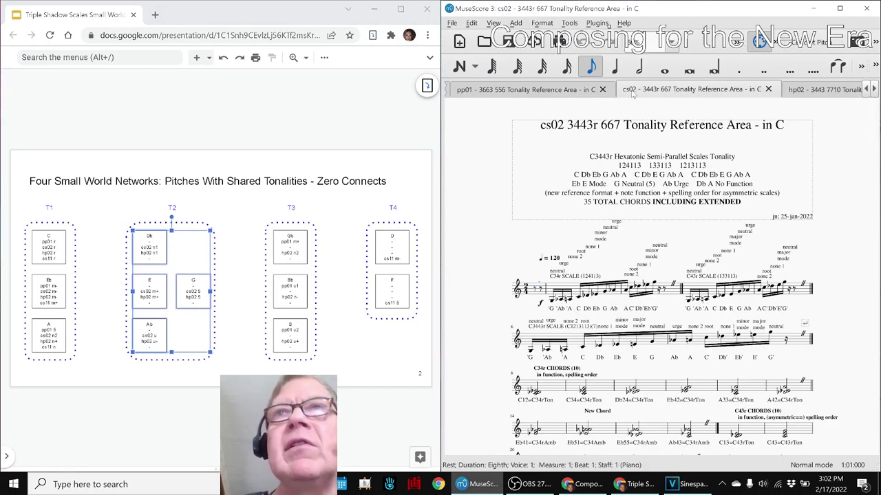
pyautogui.click(829, 90)
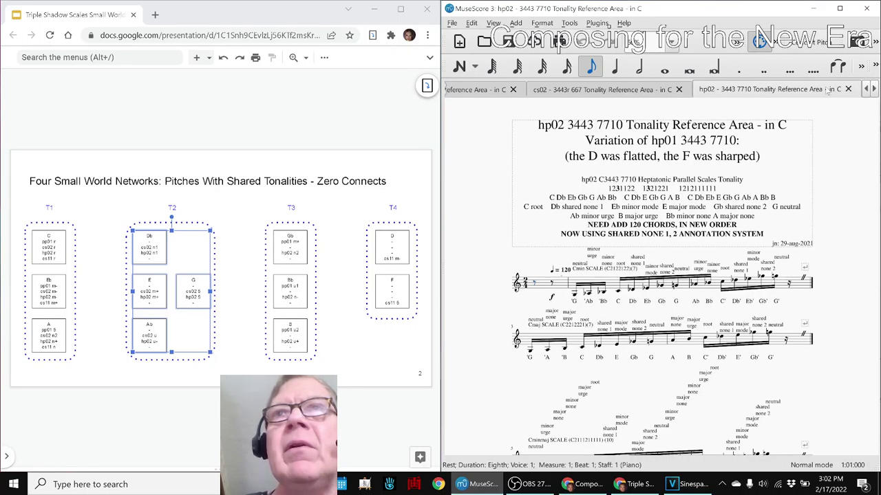
pyautogui.click(630, 92)
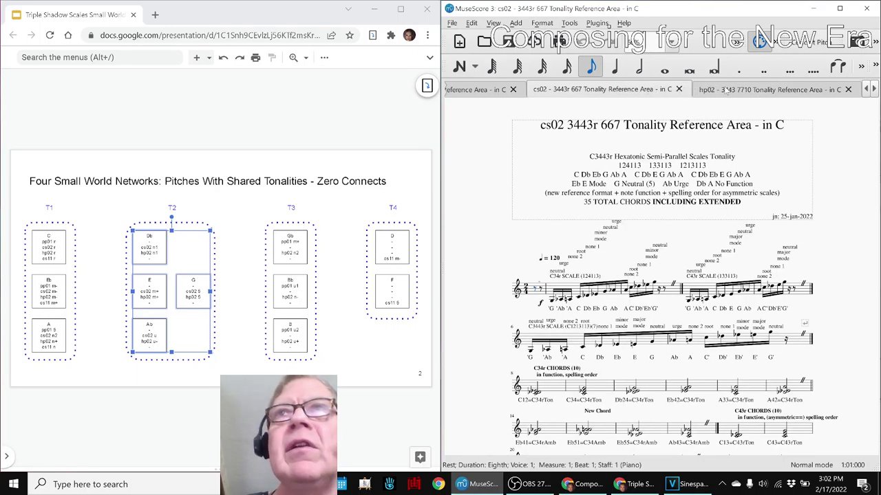
pyautogui.click(726, 90)
# Select the Gb, Bb and B boxes in T3 and compare the pp01 and hp02 scores
pyautogui.click(288, 246)
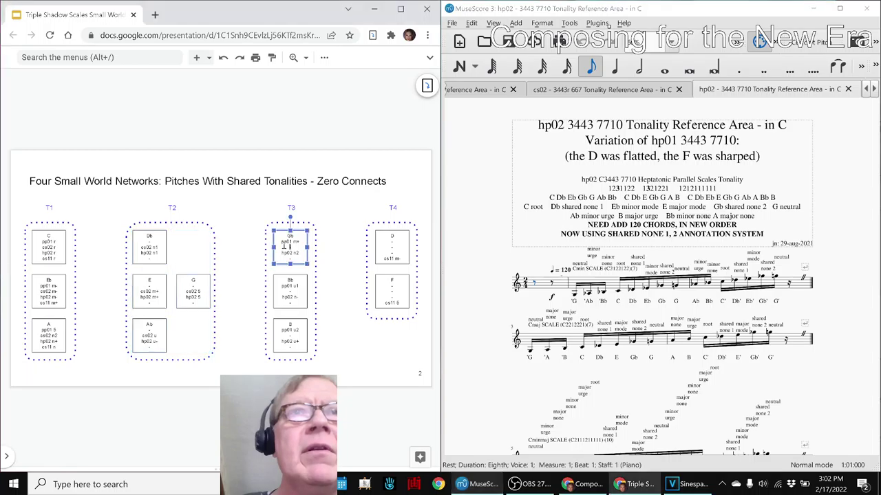
pyautogui.keyDown('shift'); pyautogui.click(281, 289); pyautogui.keyUp('shift')
pyautogui.keyDown('shift'); pyautogui.click(288, 329); pyautogui.keyUp('shift')
pyautogui.click(484, 90)
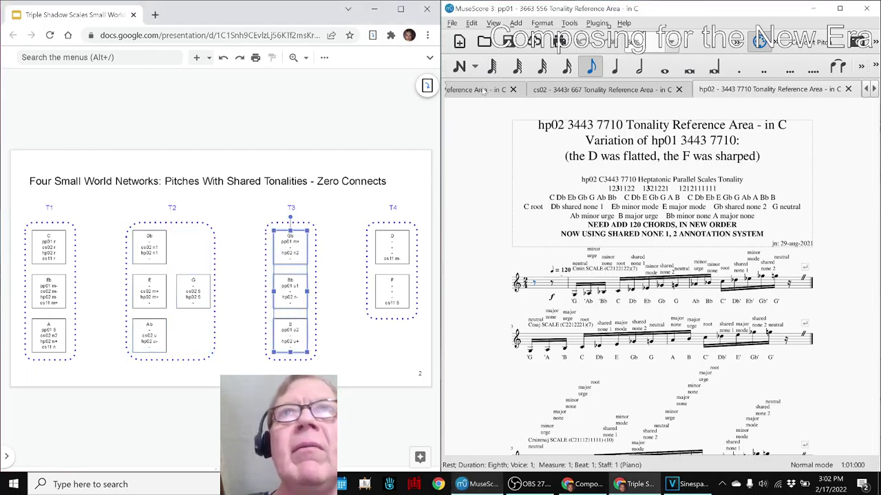
pyautogui.click(809, 90)
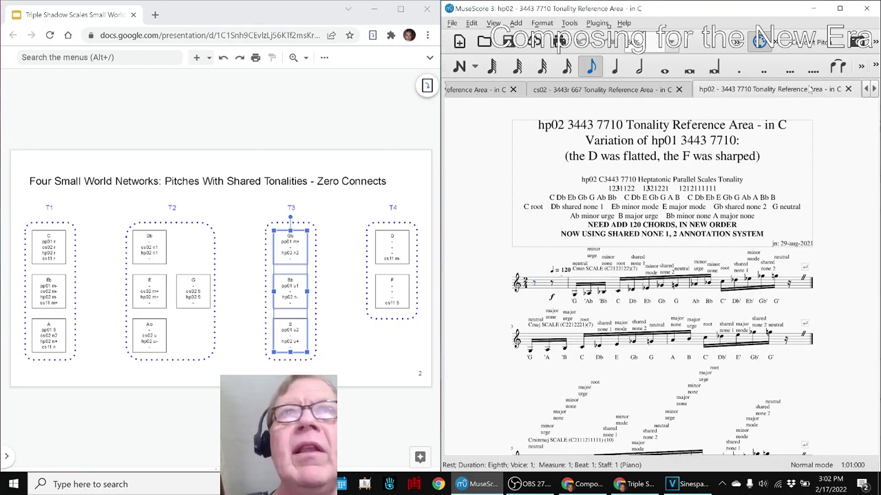
# Select the D and F boxes in T4, switch to cs11, then clear the selection
pyautogui.click(399, 248)
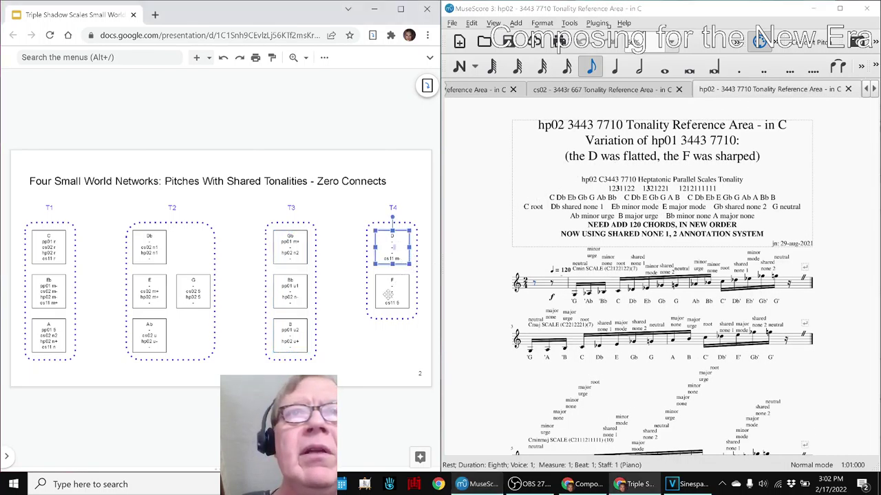
pyautogui.keyDown('shift'); pyautogui.click(388, 295); pyautogui.keyUp('shift')
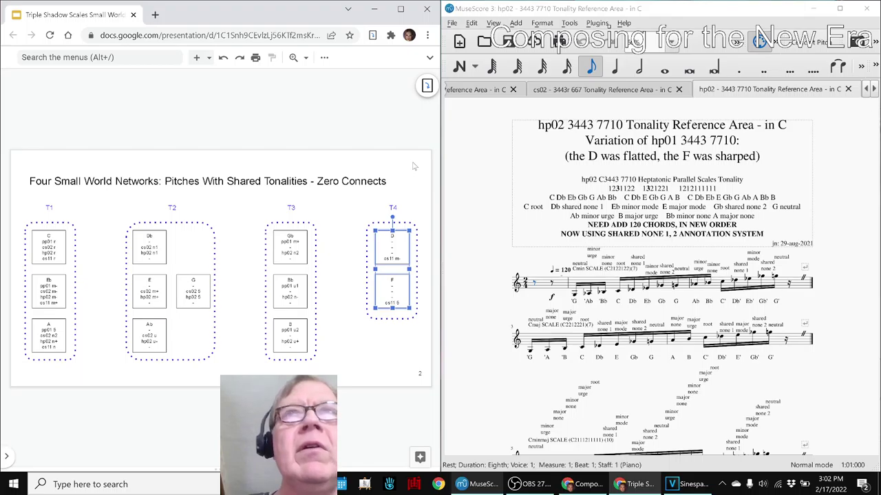
pyautogui.click(866, 90)
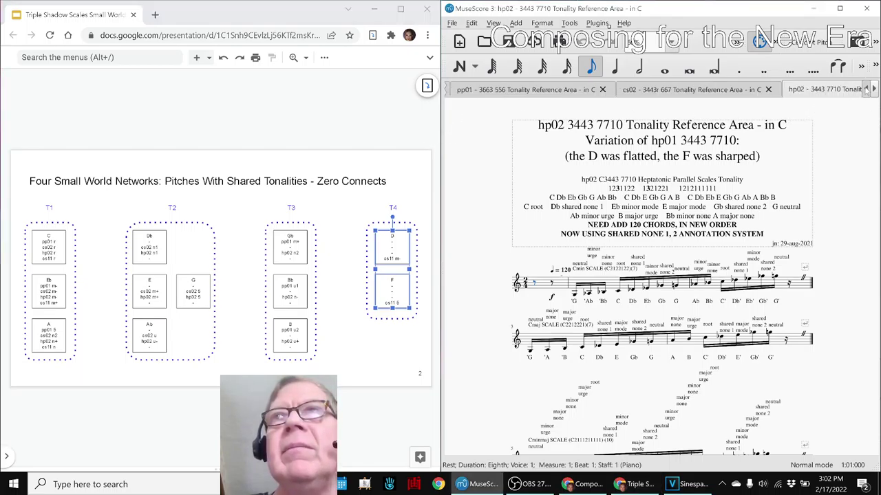
pyautogui.click(866, 90)
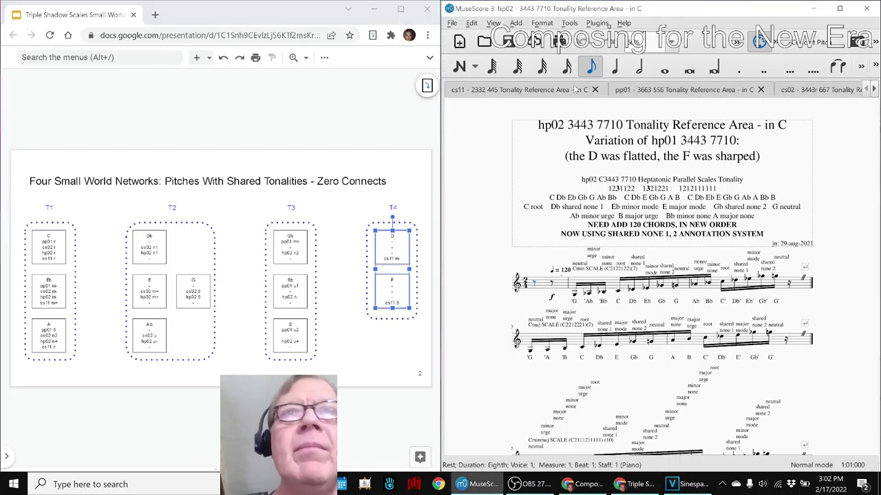
pyautogui.click(575, 87)
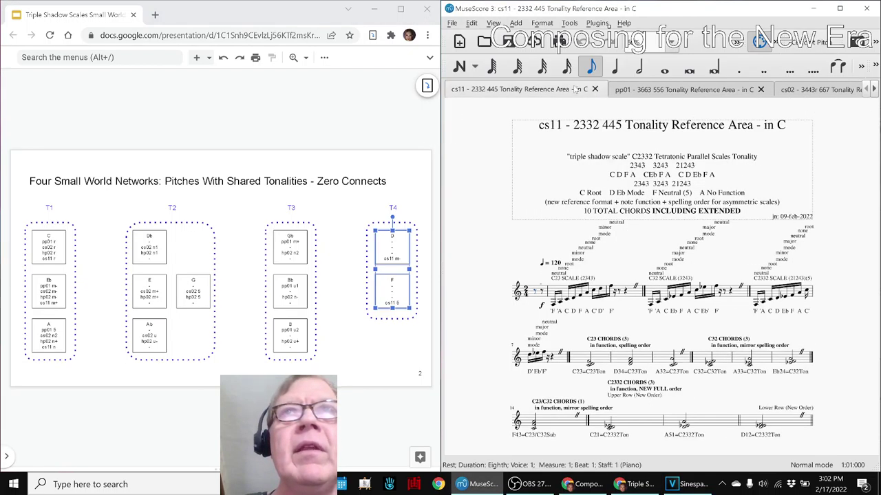
pyautogui.click(377, 360)
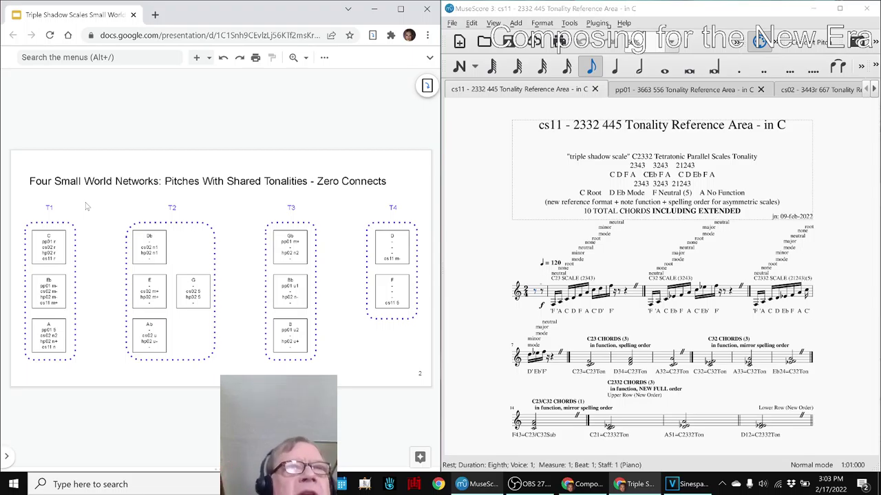
# Point out the C, Bb and A boxes in group T1, then deselect
pyautogui.click(55, 237)
pyautogui.click(36, 293)
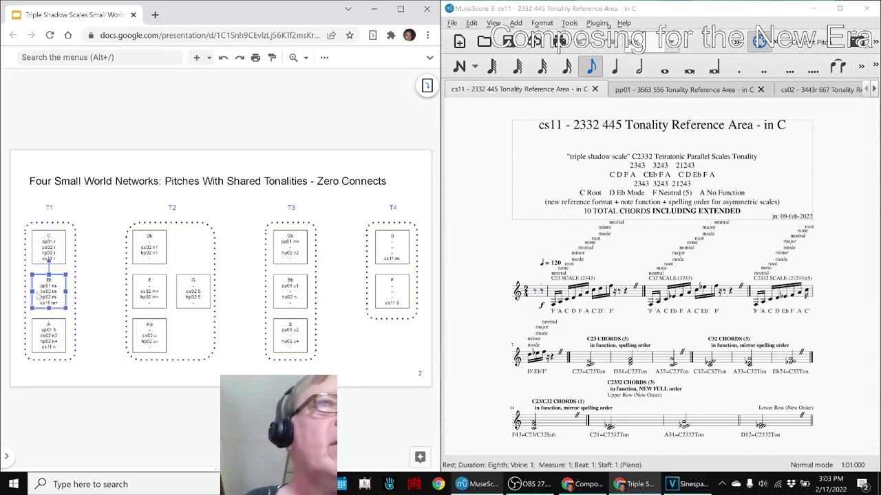
pyautogui.click(45, 335)
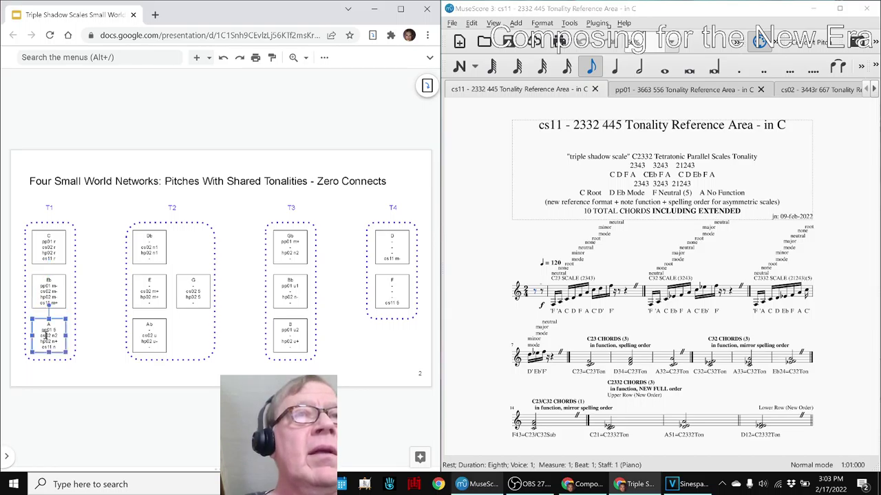
pyautogui.click(90, 336)
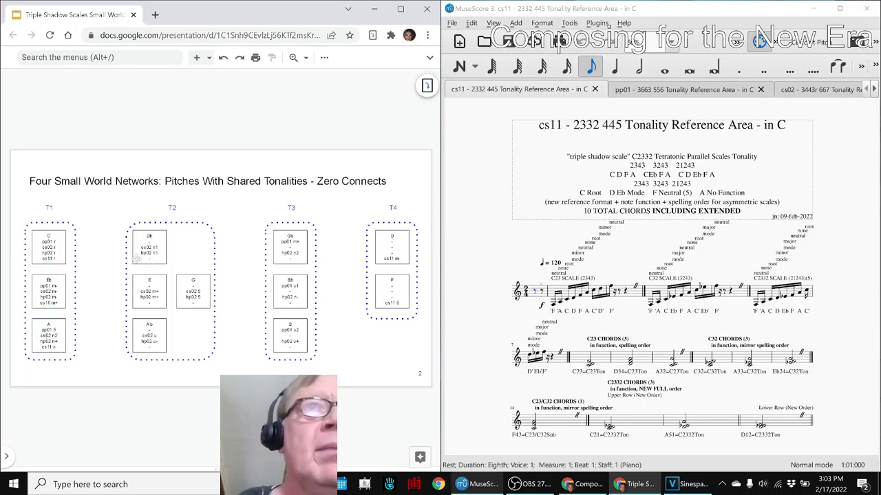
# Point out C in T1, Db in T2 and Gb in T3, then advance to slide 3
pyautogui.click(62, 245)
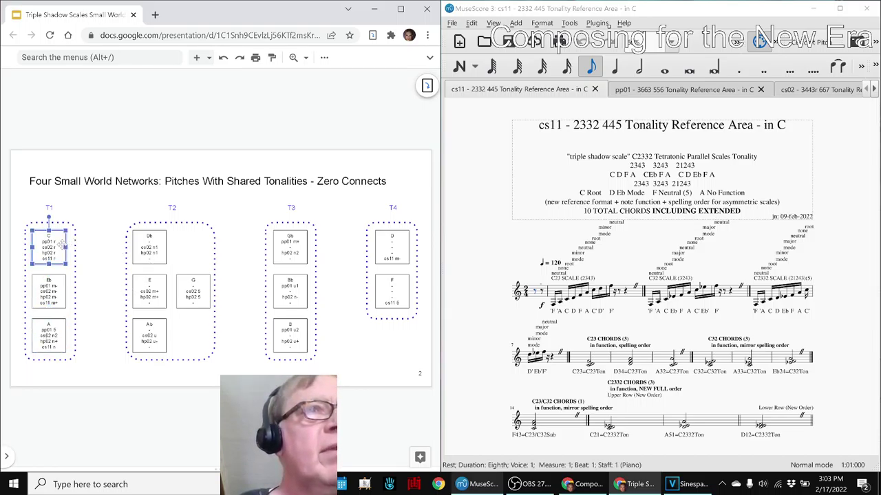
pyautogui.click(158, 242)
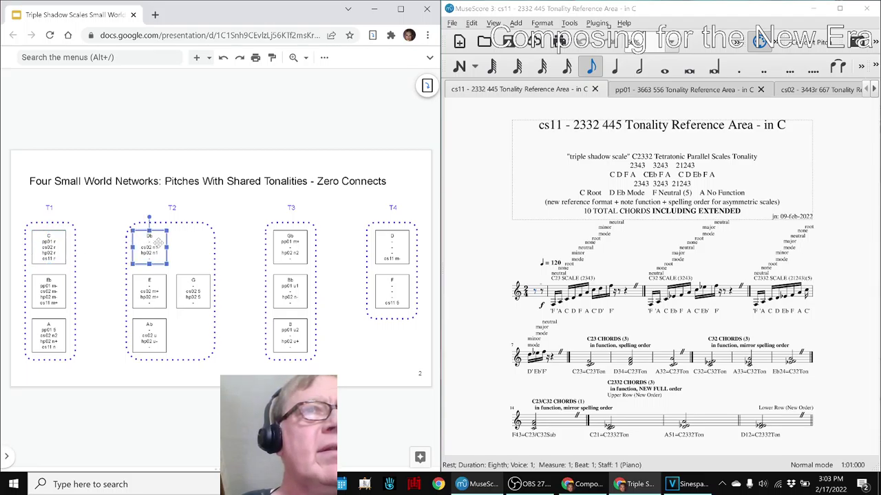
pyautogui.click(284, 246)
pyautogui.click(275, 140)
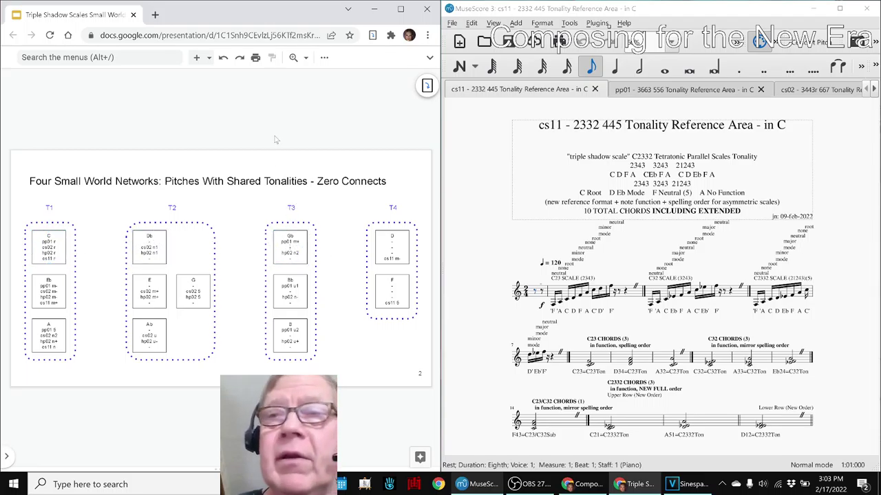
pyautogui.press('pagedown')
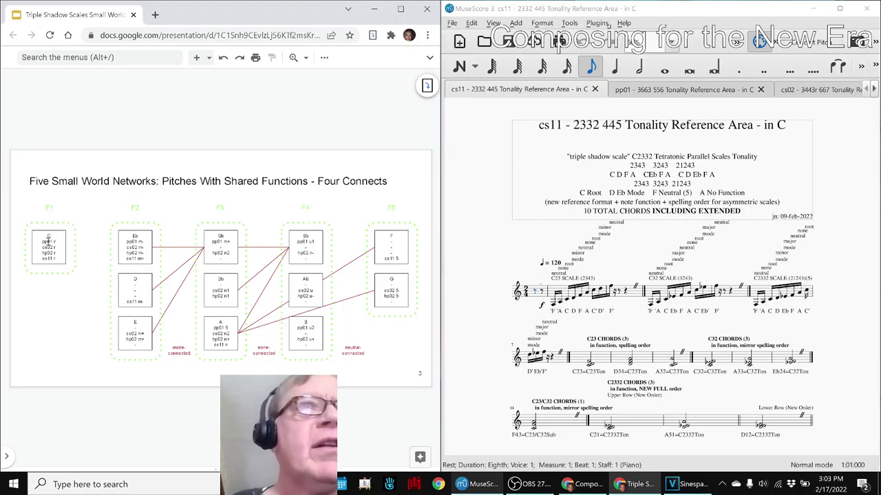
pyautogui.click(45, 242)
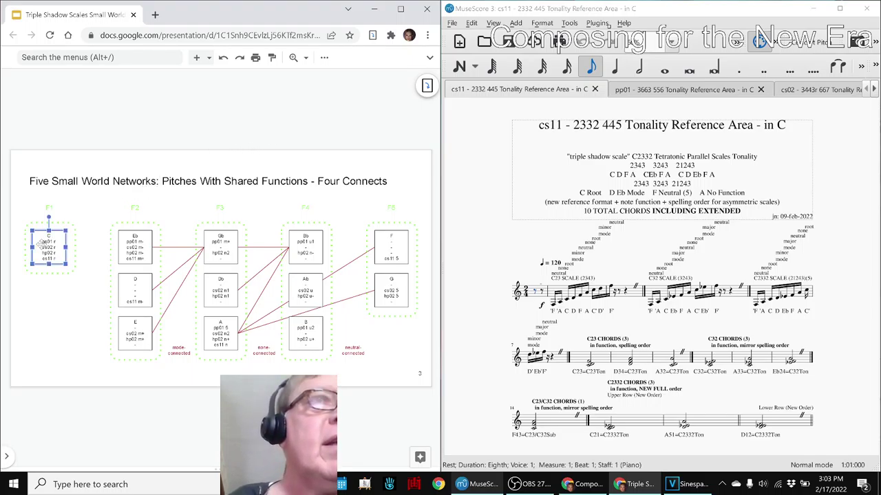
pyautogui.click(46, 305)
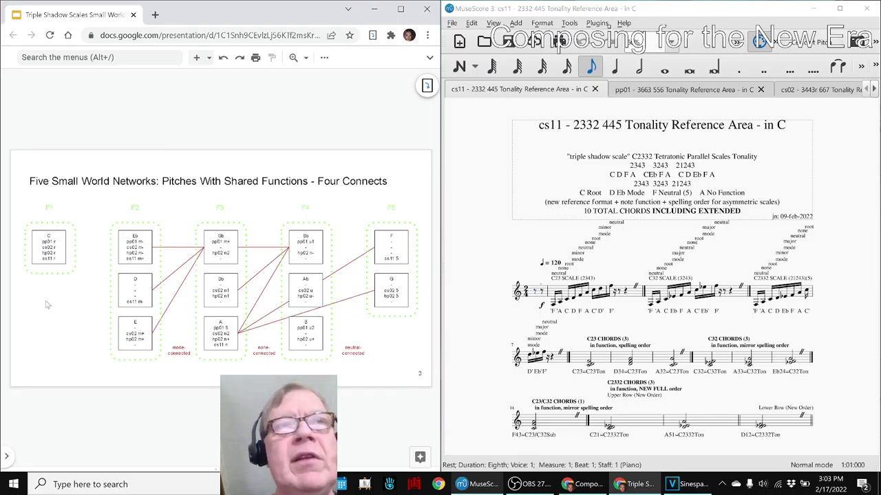
pyautogui.click(119, 264)
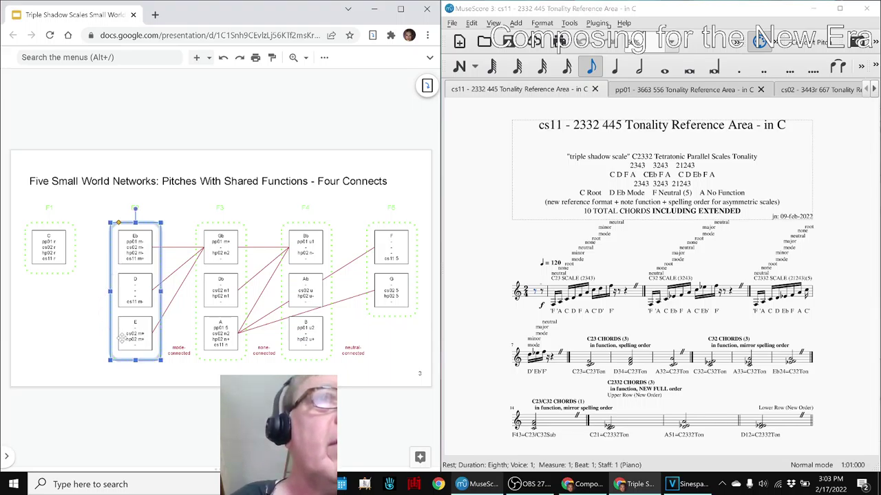
pyautogui.click(225, 292)
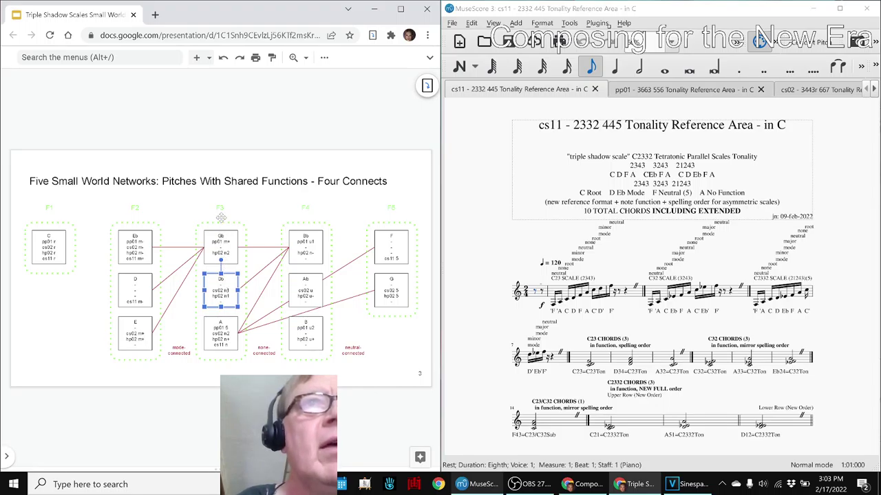
pyautogui.click(220, 207)
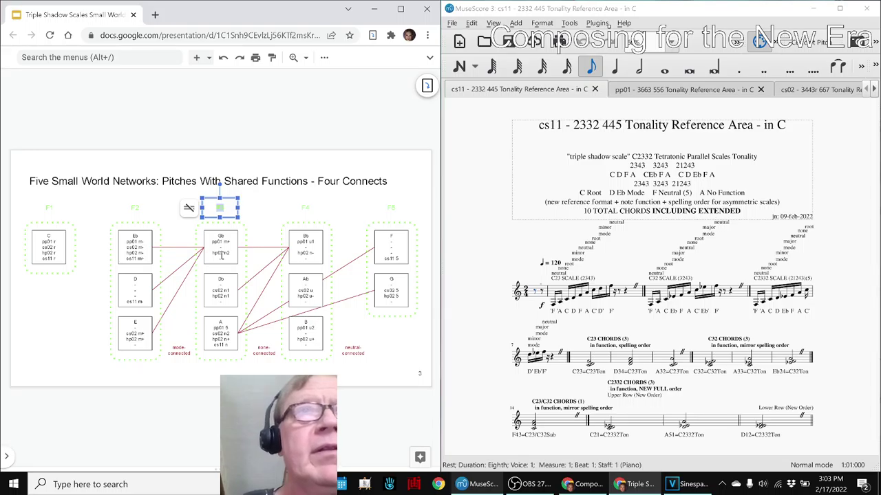
pyautogui.click(270, 224)
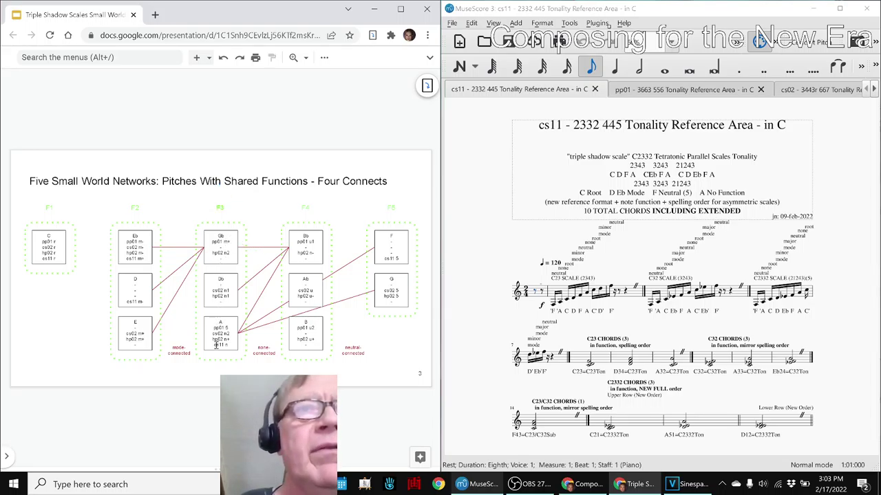
pyautogui.click(303, 206)
pyautogui.doubleClick(302, 208)
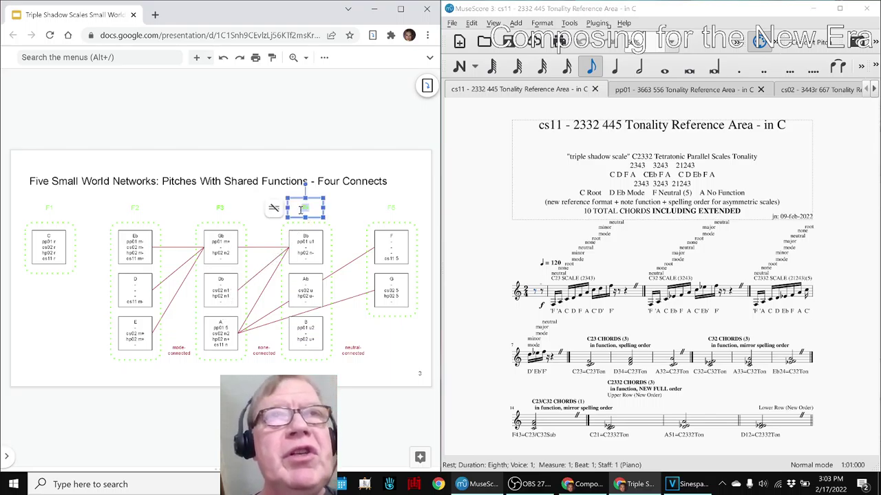
pyautogui.doubleClick(393, 208)
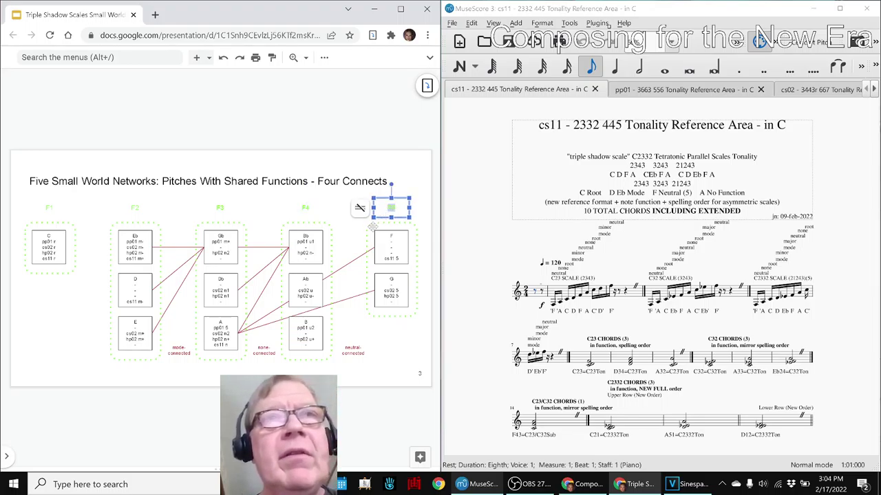
pyautogui.click(49, 208)
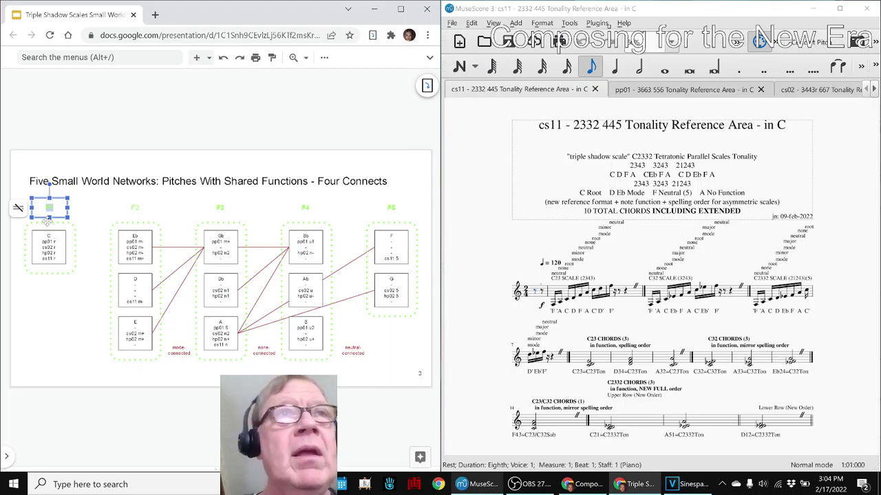
pyautogui.click(162, 209)
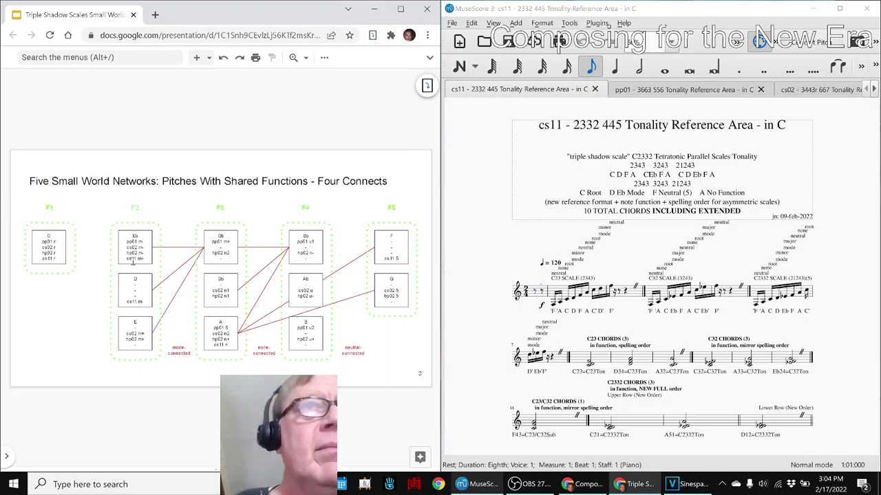
pyautogui.click(132, 253)
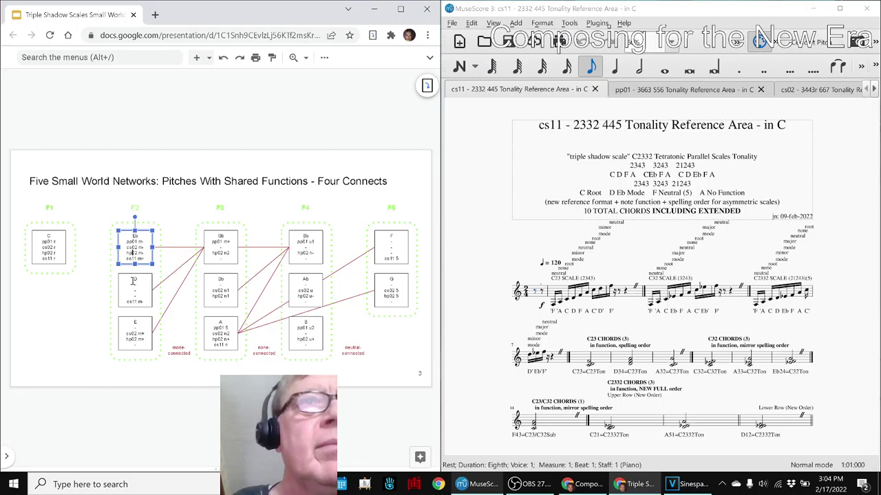
pyautogui.click(220, 257)
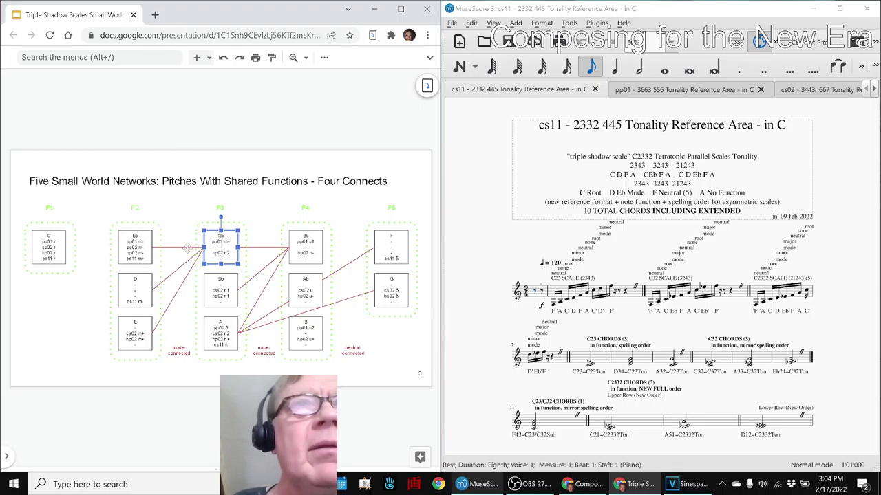
pyautogui.click(138, 252)
pyautogui.click(144, 288)
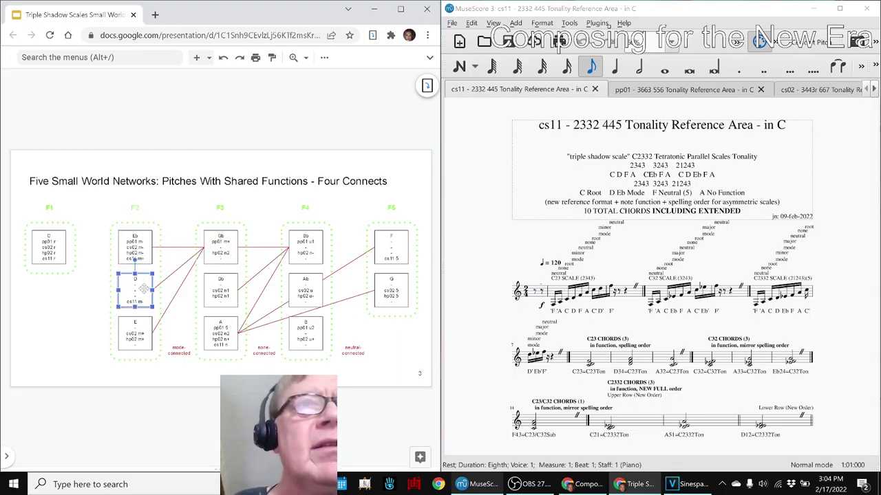
pyautogui.click(130, 336)
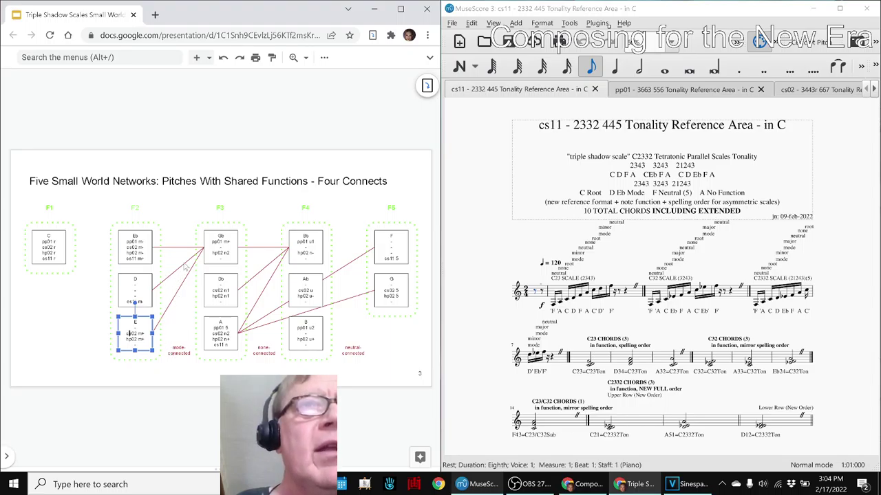
pyautogui.click(215, 241)
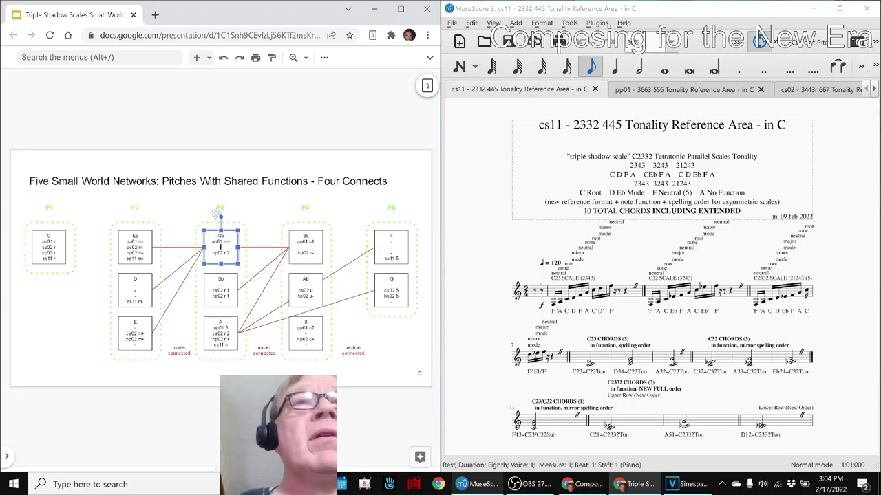
pyautogui.click(312, 250)
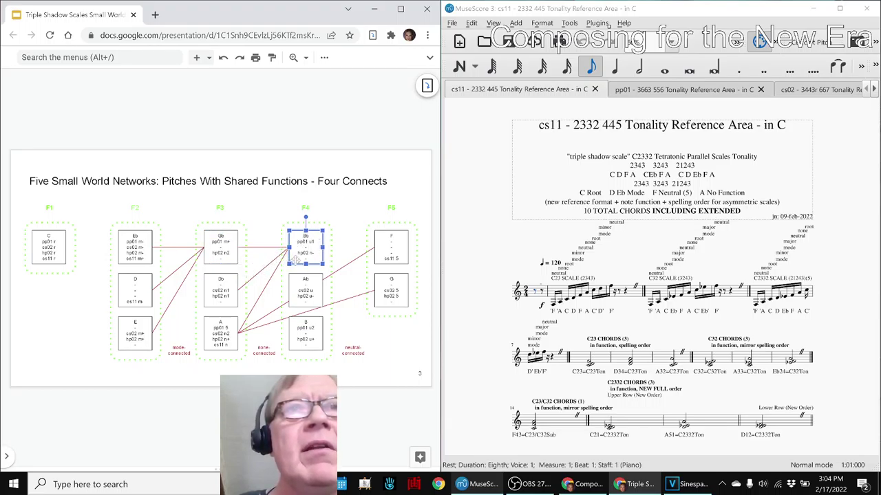
pyautogui.click(228, 255)
pyautogui.click(220, 294)
pyautogui.click(216, 323)
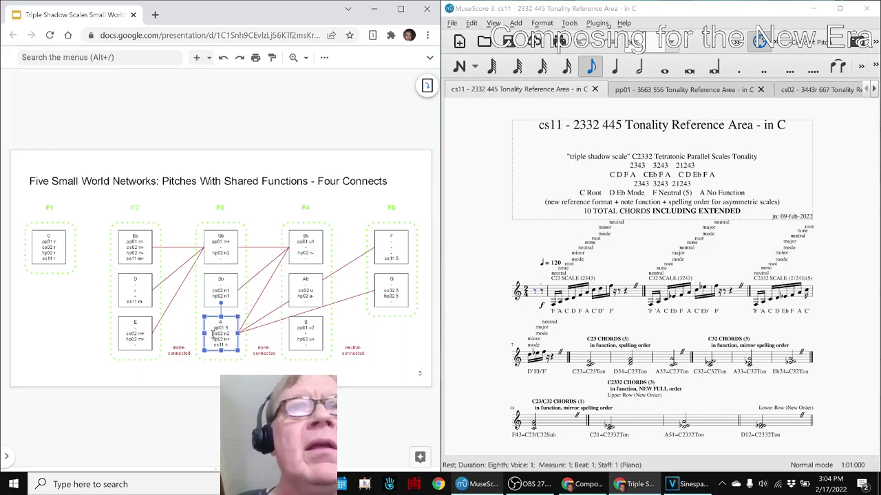
pyautogui.click(303, 257)
pyautogui.click(300, 275)
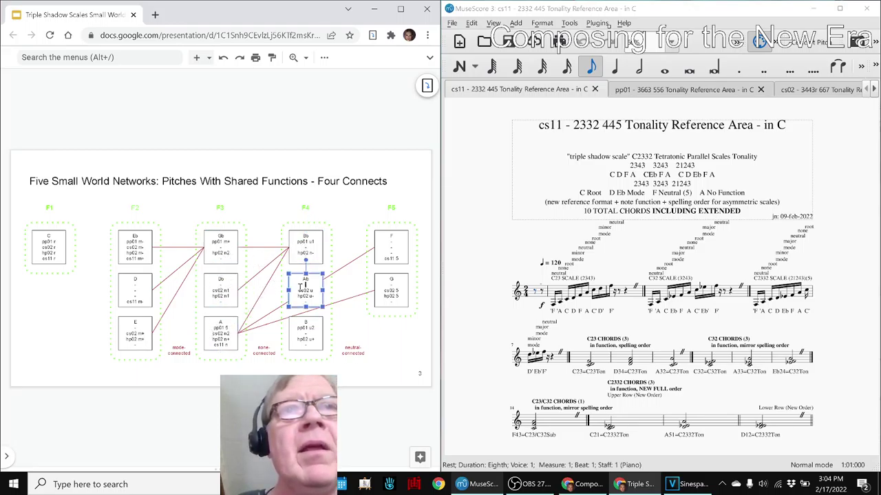
pyautogui.click(305, 338)
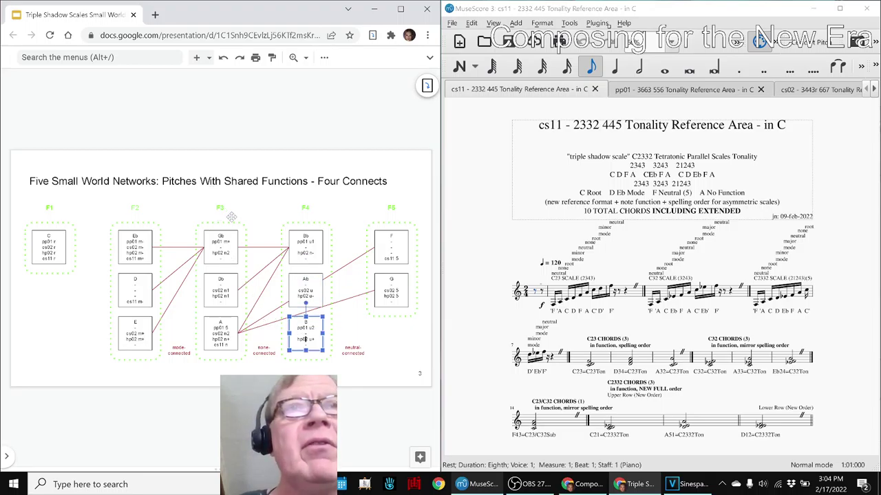
pyautogui.click(304, 247)
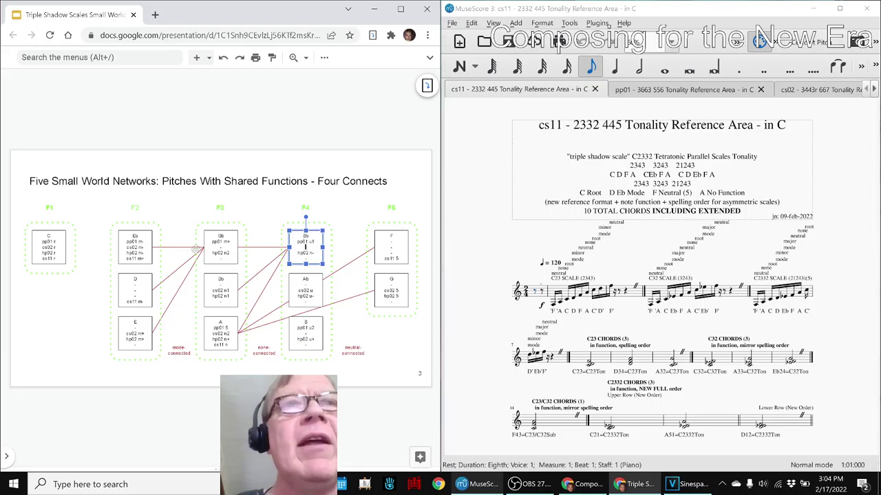
pyautogui.click(233, 244)
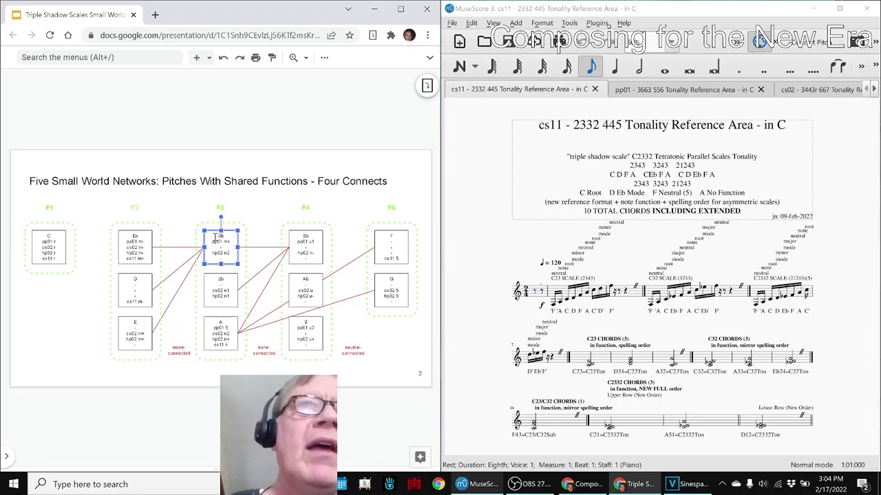
pyautogui.click(134, 208)
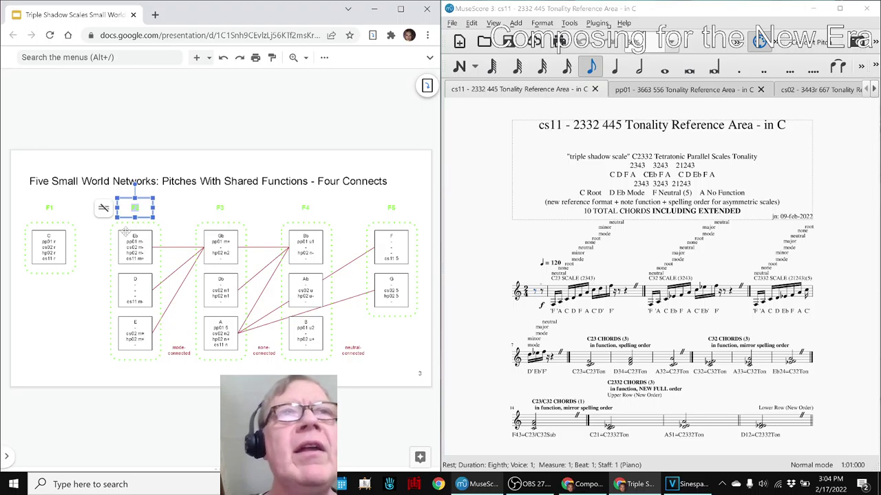
pyautogui.click(184, 219)
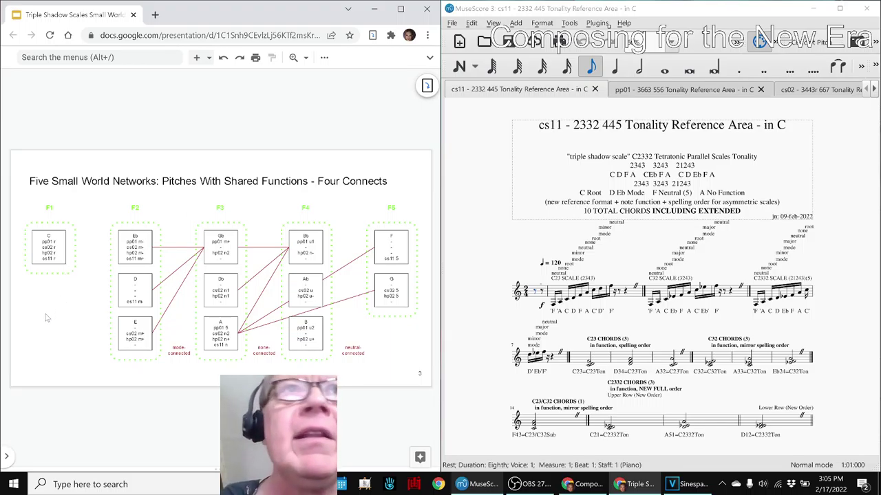
pyautogui.press('Down')
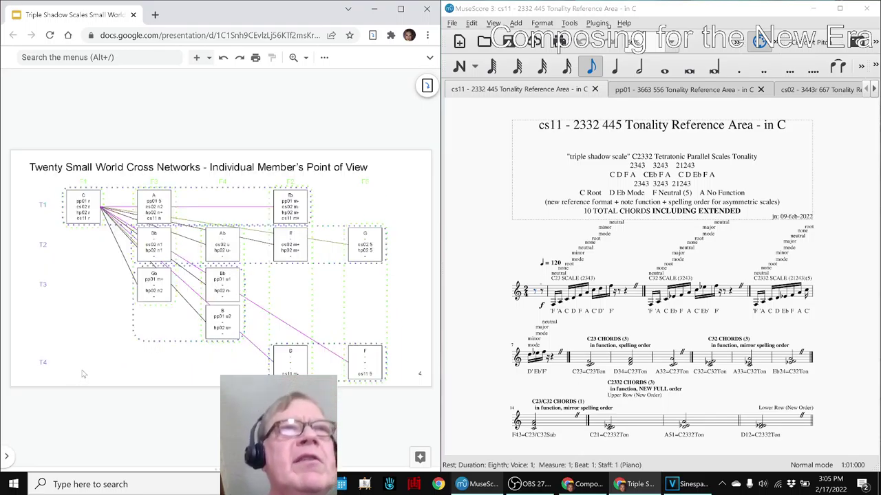
pyautogui.click(40, 205)
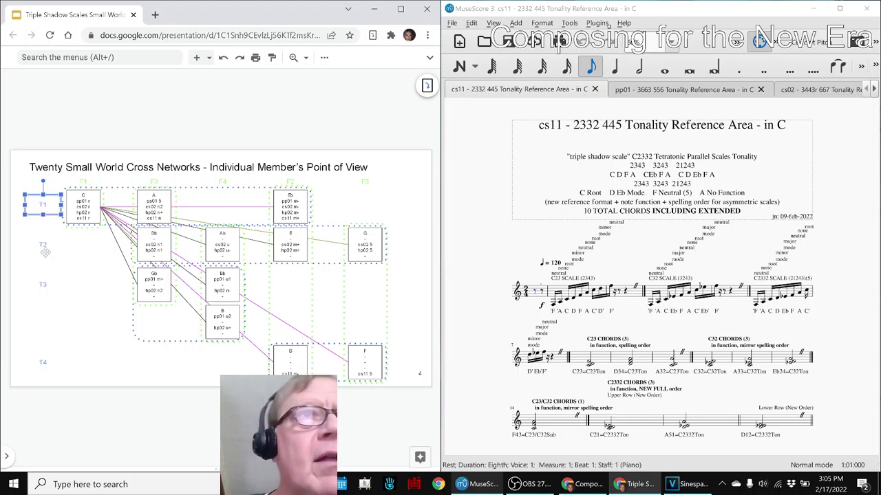
pyautogui.keyDown('shift'); pyautogui.click(43, 248); pyautogui.keyUp('shift')
pyautogui.keyDown('shift'); pyautogui.click(41, 286); pyautogui.keyUp('shift')
pyautogui.keyDown('shift'); pyautogui.click(40, 358); pyautogui.keyUp('shift')
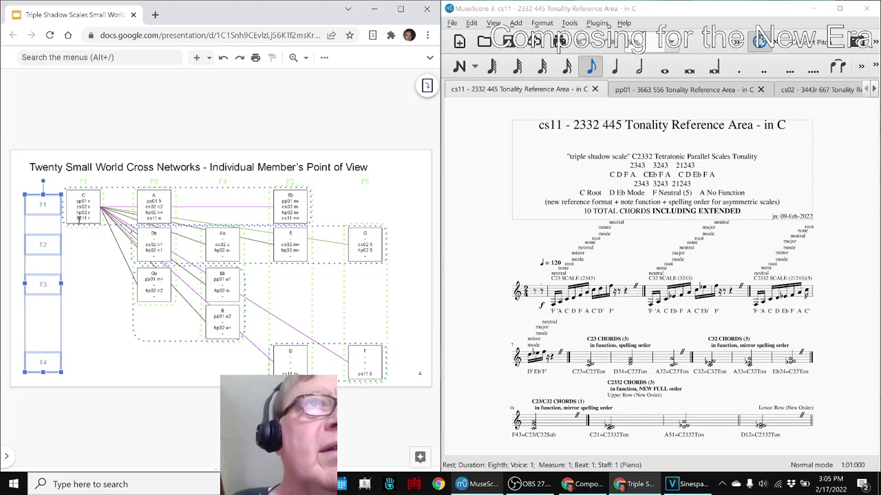
pyautogui.click(329, 344)
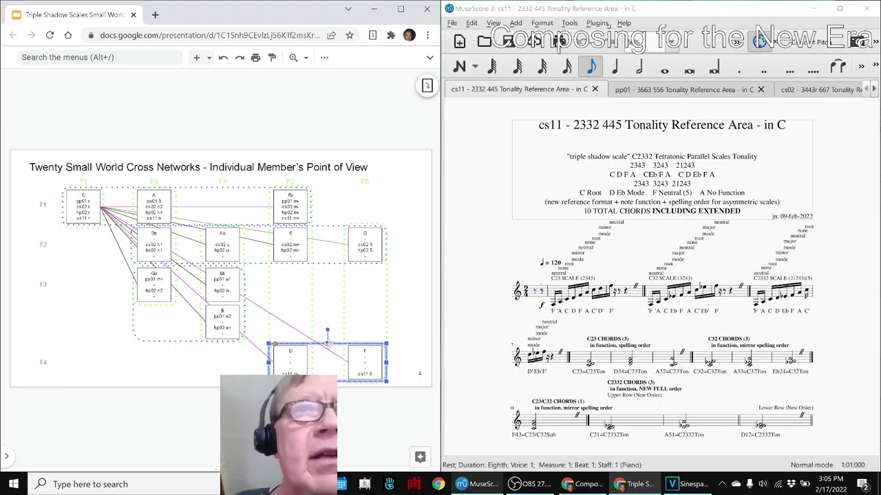
pyautogui.click(326, 262)
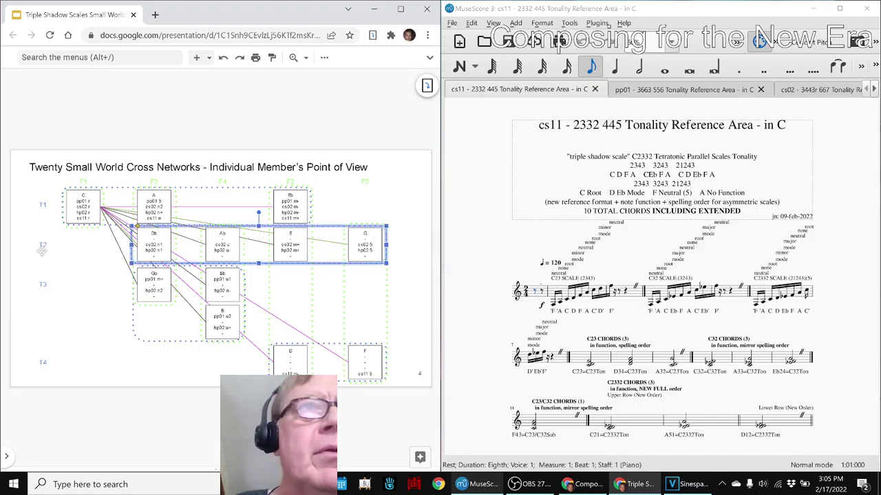
pyautogui.click(89, 340)
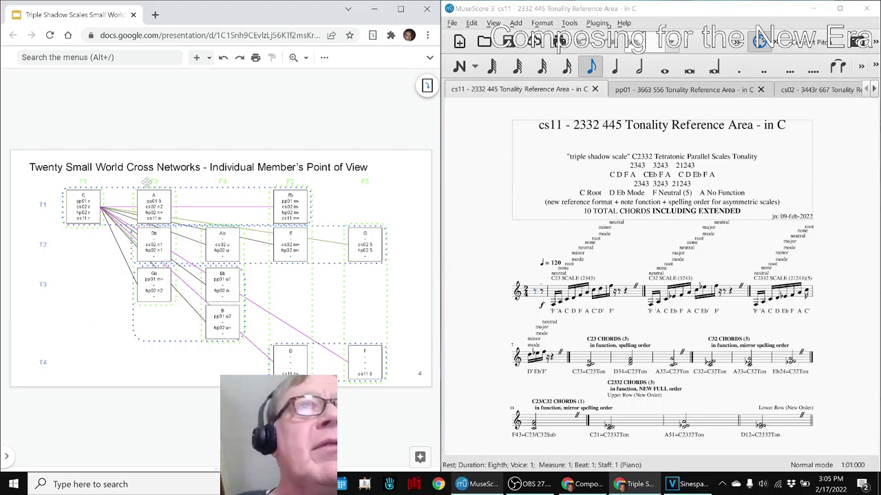
pyautogui.click(149, 184)
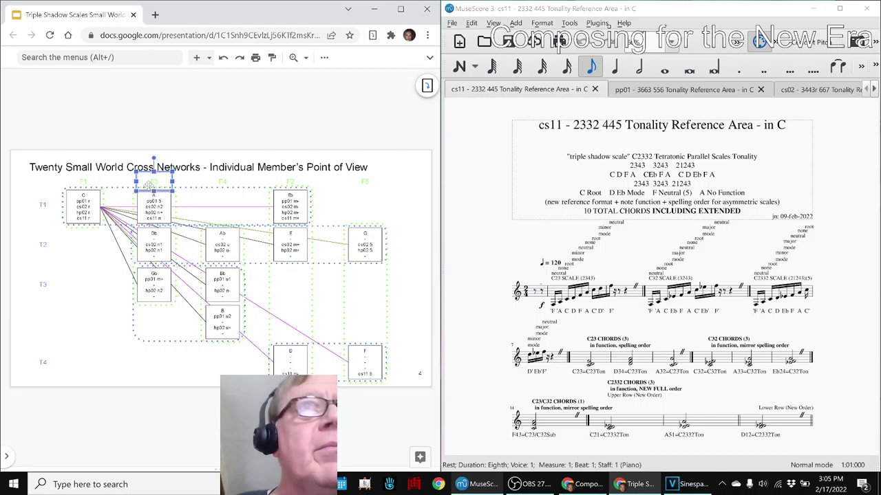
pyautogui.click(163, 307)
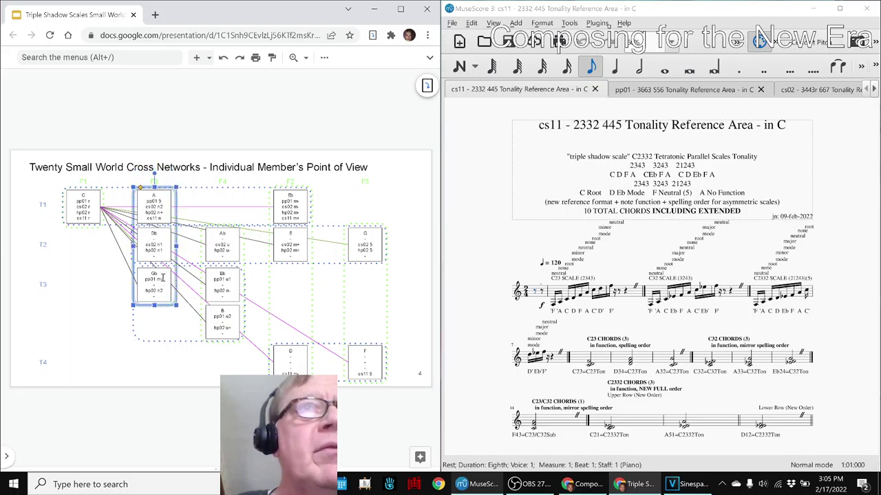
pyautogui.click(242, 240)
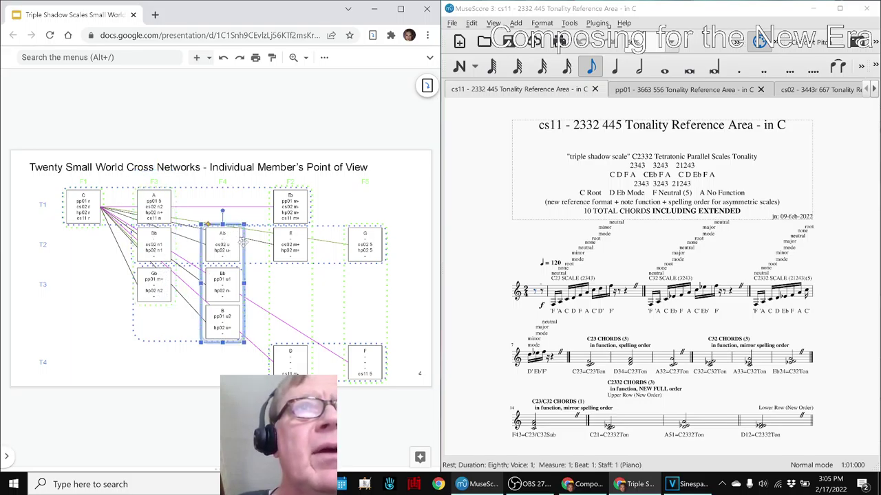
pyautogui.click(271, 292)
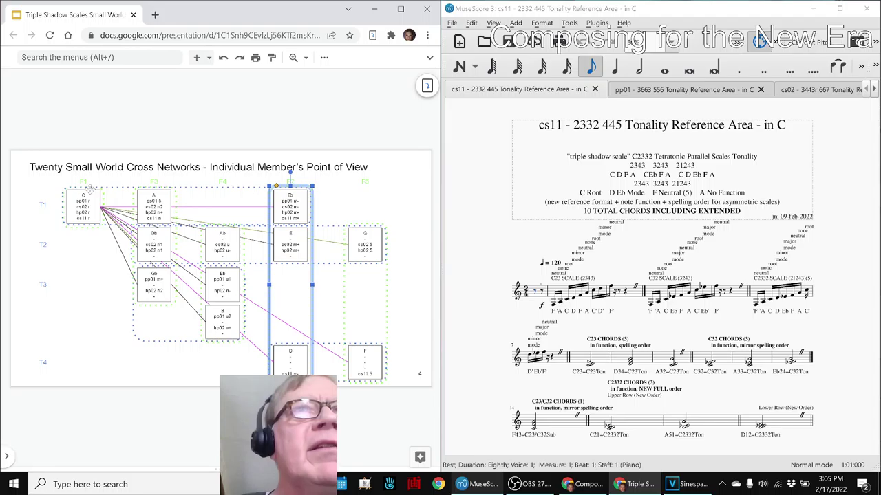
pyautogui.click(89, 192)
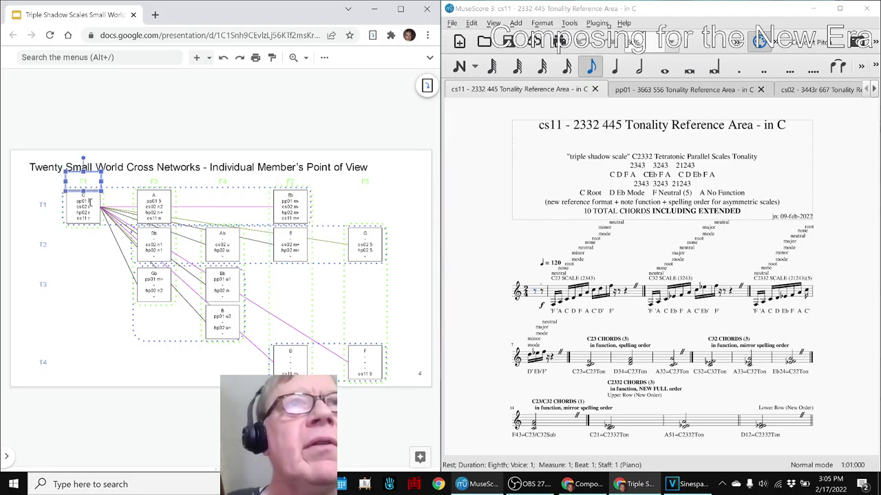
pyautogui.click(65, 213)
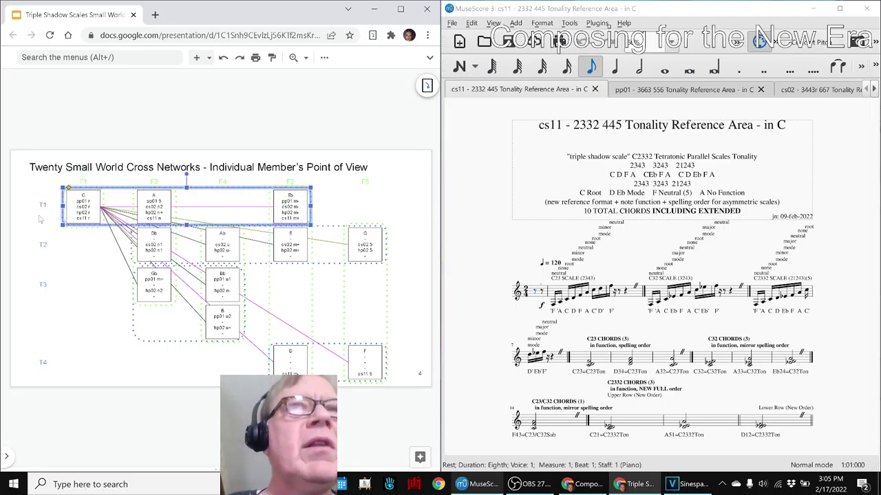
pyautogui.click(47, 229)
pyautogui.click(77, 210)
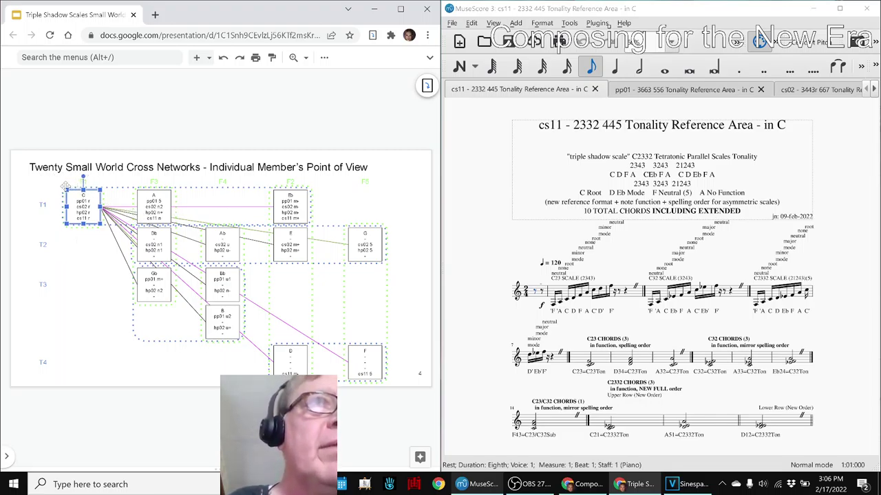
pyautogui.click(57, 190)
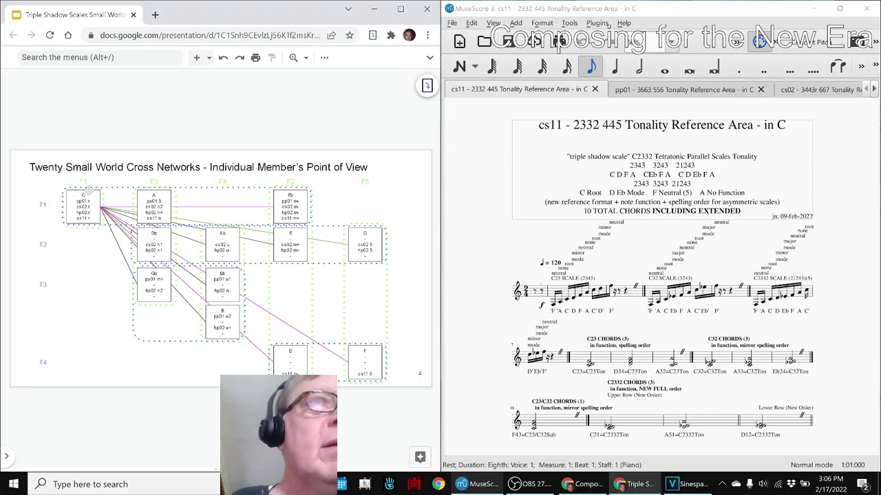
pyautogui.click(90, 189)
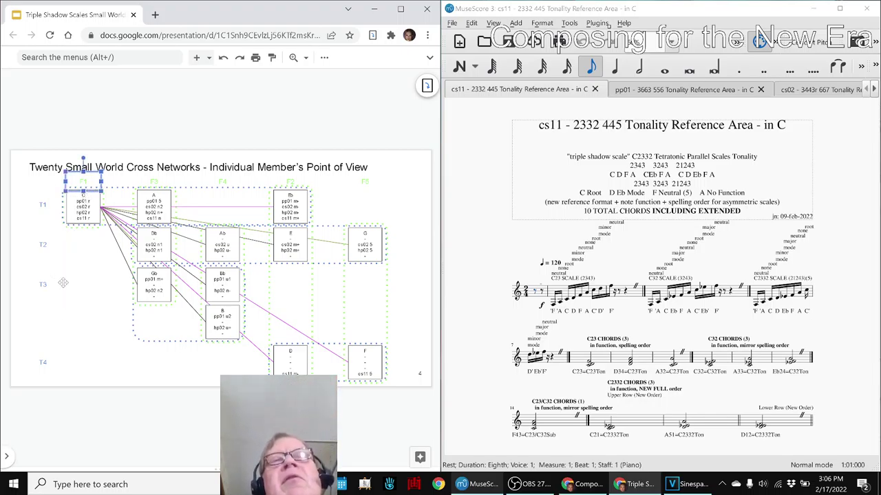
pyautogui.click(64, 246)
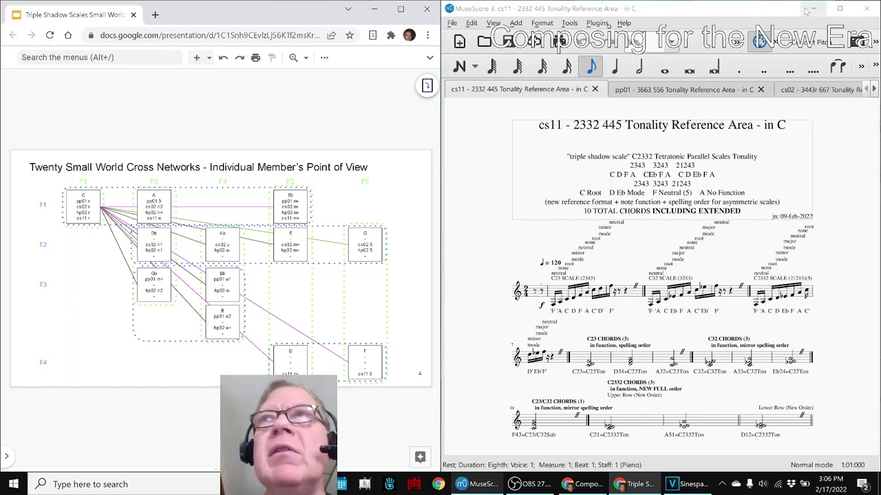
pyautogui.click(840, 9)
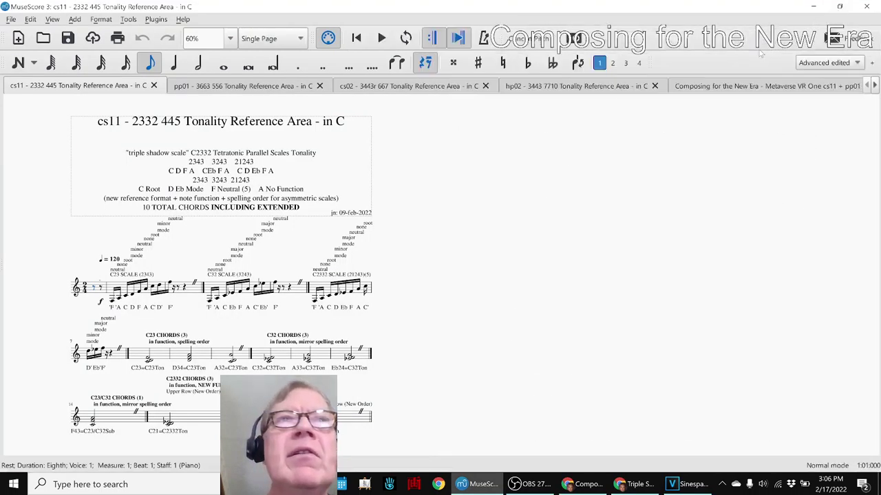
# Play the Metaverse VR One combined score from its start, then bring up the Napkin Diagram notes
pyautogui.click(785, 86)
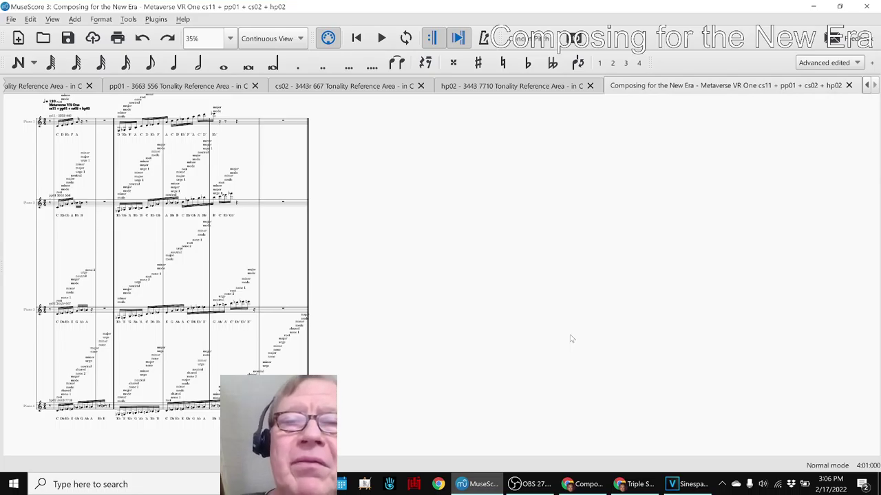
pyautogui.hotkey('ctrl', 'Home')
pyautogui.press('Escape')
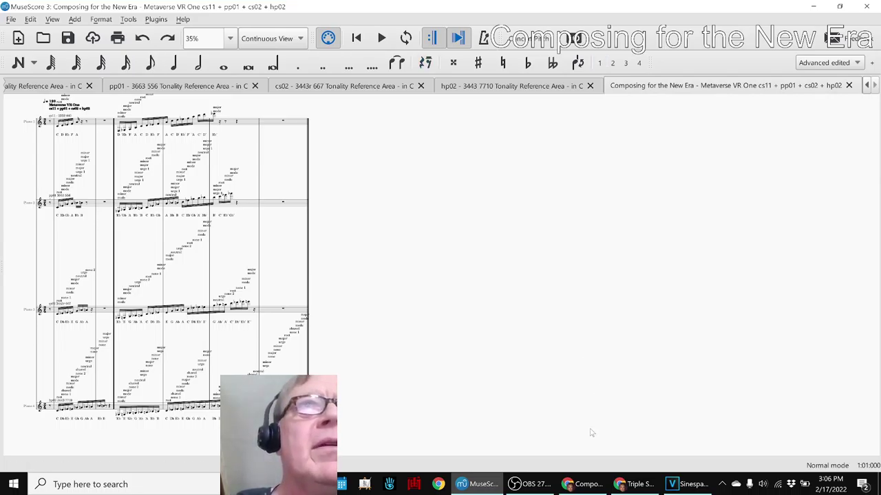
pyautogui.press('space')
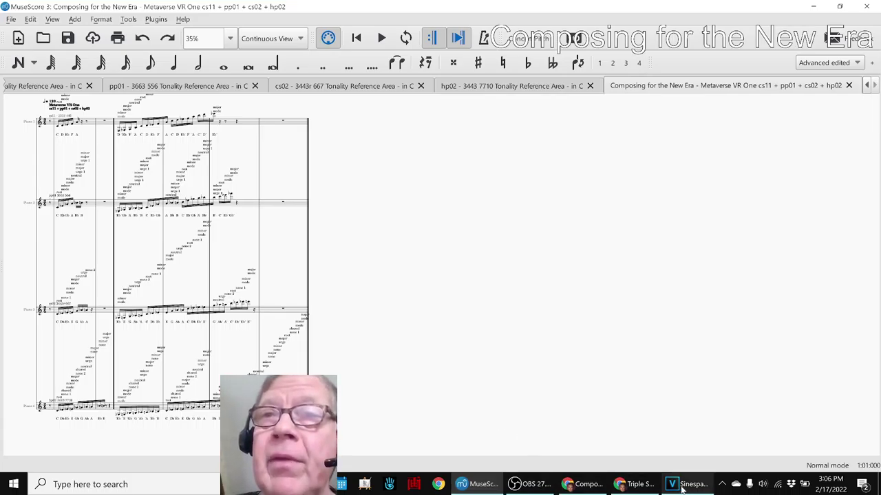
pyautogui.click(584, 485)
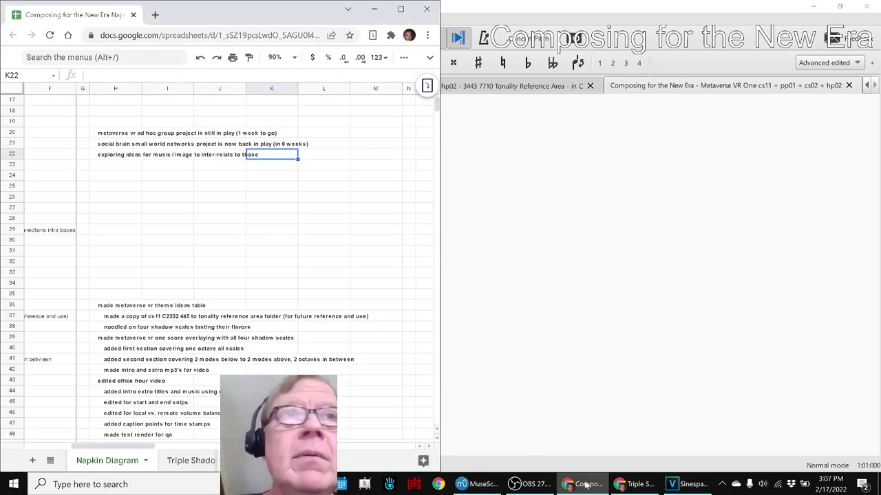
# Return to column A and step down through the notes to row 70
pyautogui.click(308, 351)
pyautogui.press('Left')
pyautogui.press('Home')
pyautogui.press('Down')
pyautogui.press('Down')
pyautogui.press('Down')
pyautogui.press('Down')
pyautogui.press('Down')
pyautogui.press('Down')
pyautogui.press('Down')
pyautogui.press('Down')
pyautogui.press('Down')
pyautogui.press('Down')
pyautogui.press('Down')
pyautogui.press('Down')
pyautogui.press('Down')
pyautogui.press('Down')
pyautogui.press('Down')
pyautogui.press('Down')
pyautogui.press('Down')
pyautogui.press('Down')
pyautogui.press('Down')
pyautogui.press('Down')
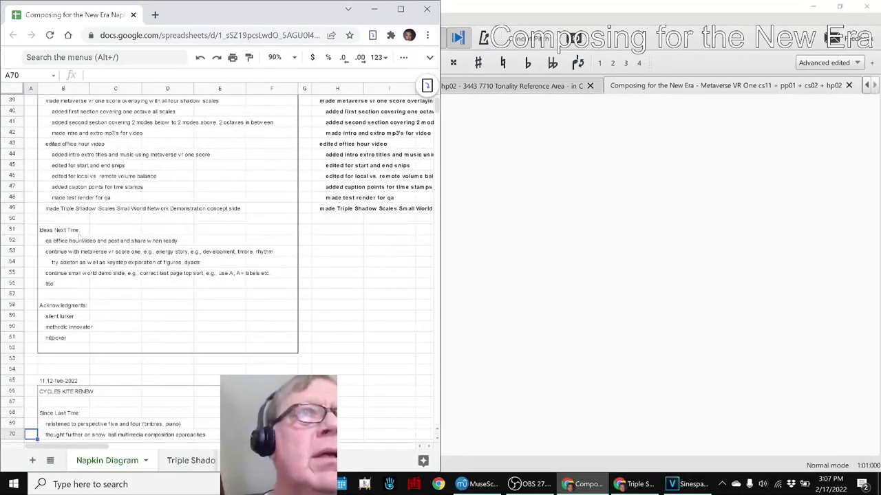
# Go through the Ideas Next Time items: metaverse vr score, small world demo slide and tbd
pyautogui.click(59, 244)
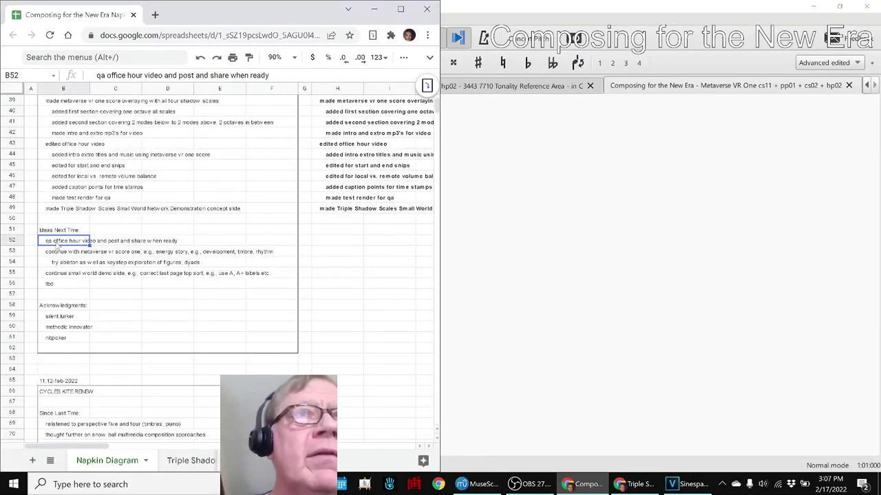
pyautogui.click(55, 253)
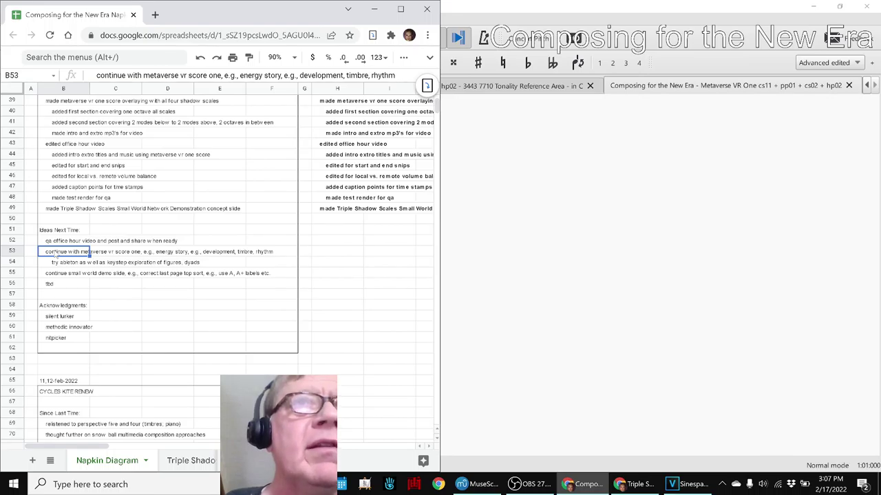
pyautogui.press('Down')
pyautogui.press('Down')
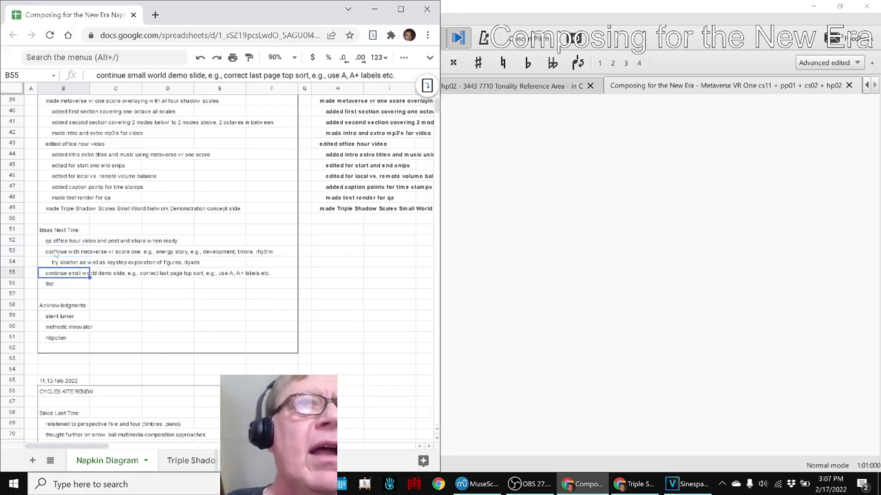
pyautogui.press('Down')
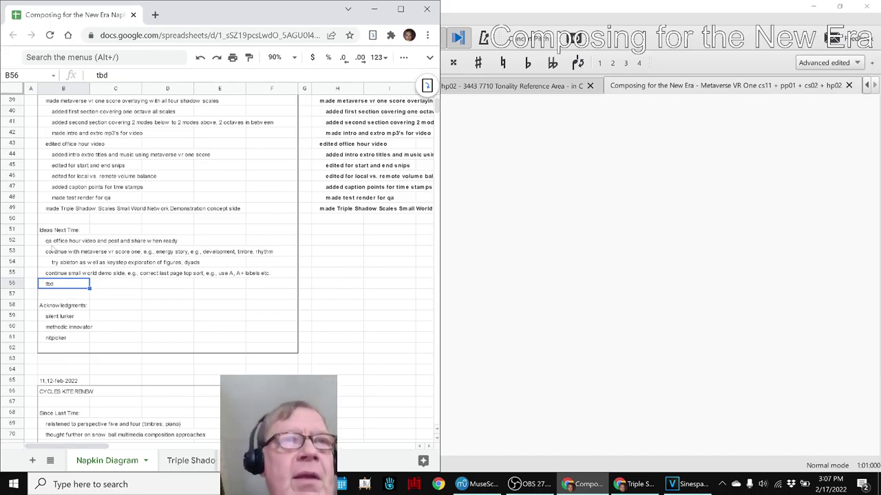
# Point out the contributors in the Acknowledgments list, then bring OBS Studio forward
pyautogui.click(73, 318)
pyautogui.scroll(-3, 129, 294)
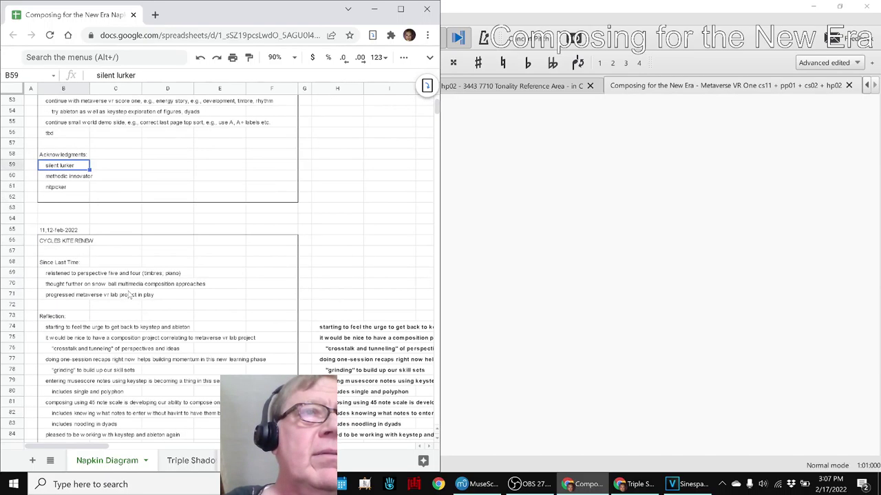
pyautogui.click(48, 190)
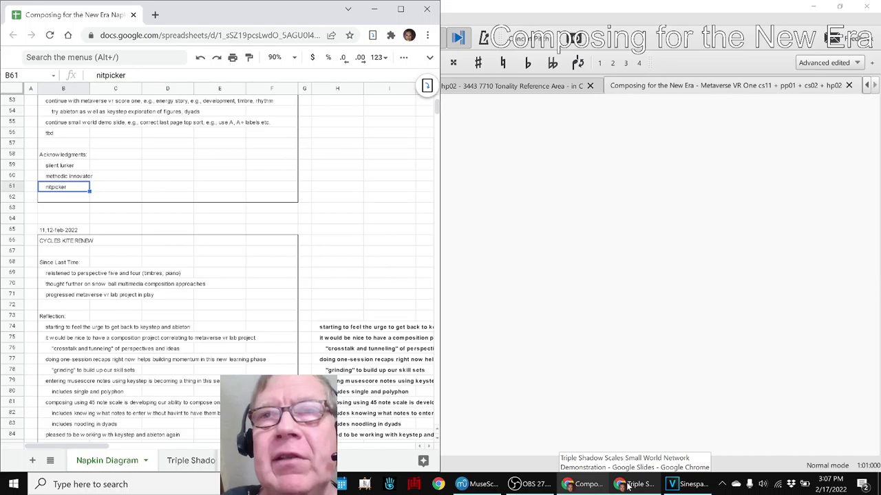
pyautogui.click(530, 484)
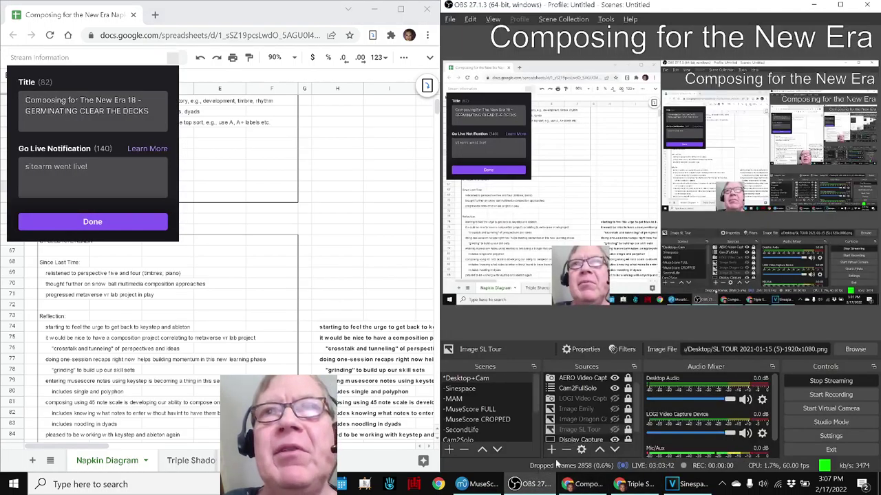
# Choose Stop Streaming in OBS to bring up the 'Stop Stream?' confirmation while the broadcast continues
pyautogui.click(809, 382)
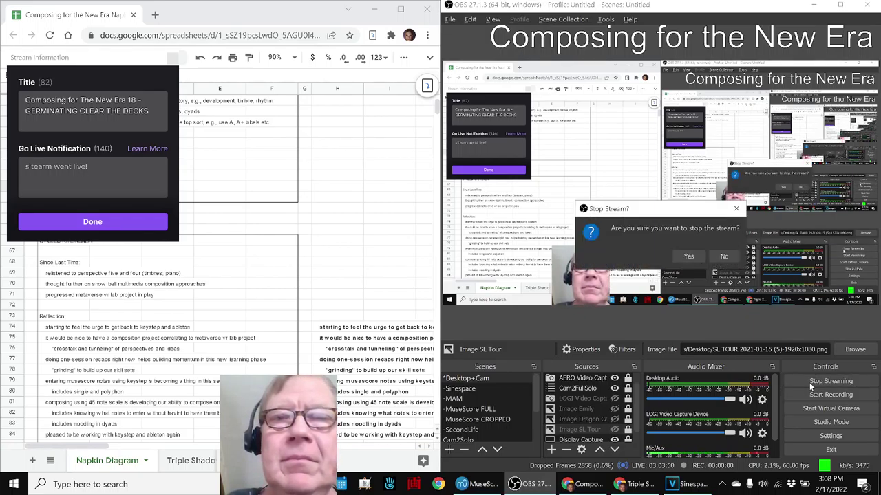